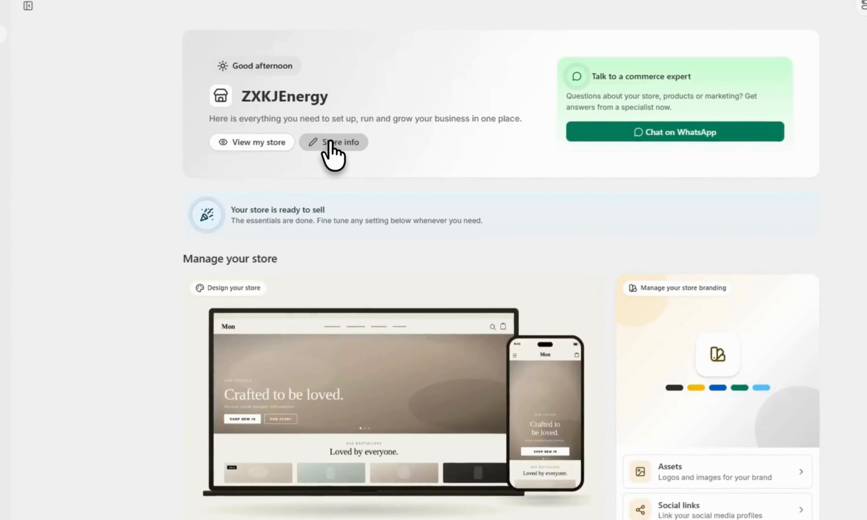
pyautogui.click(333, 142)
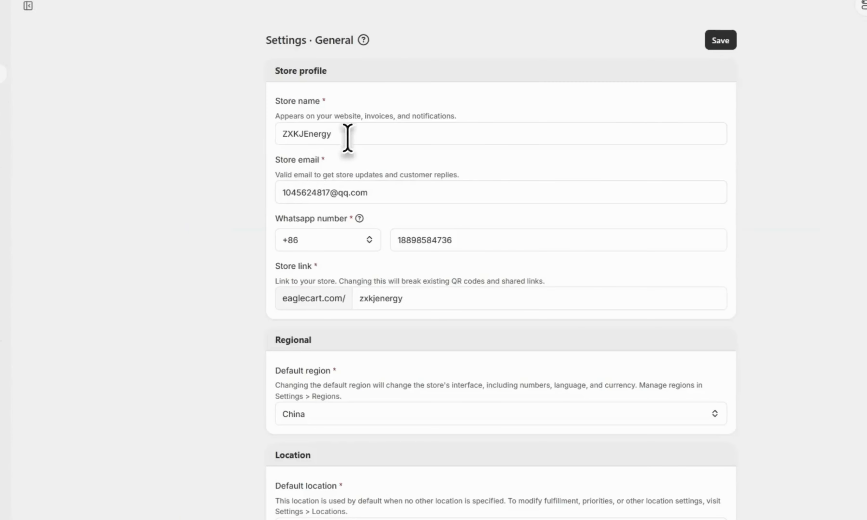
pyautogui.moveTo(348, 139); pyautogui.dragTo(265, 139)
pyautogui.moveTo(374, 192); pyautogui.dragTo(278, 193)
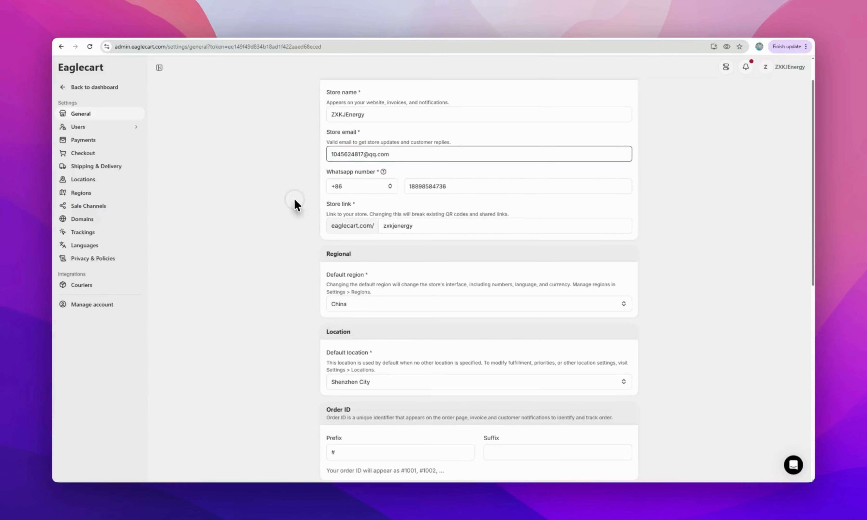
pyautogui.moveTo(470, 184); pyautogui.dragTo(322, 208)
pyautogui.scroll(-1, 290, 220)
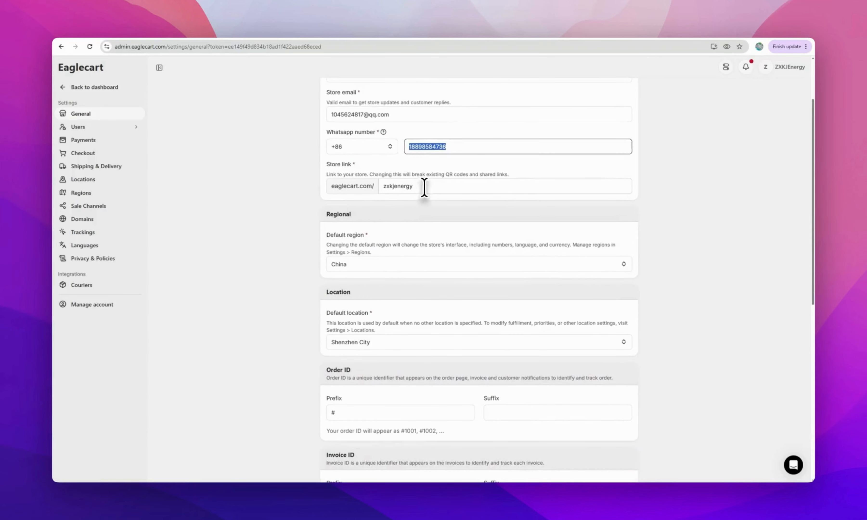
pyautogui.moveTo(424, 188); pyautogui.dragTo(336, 190)
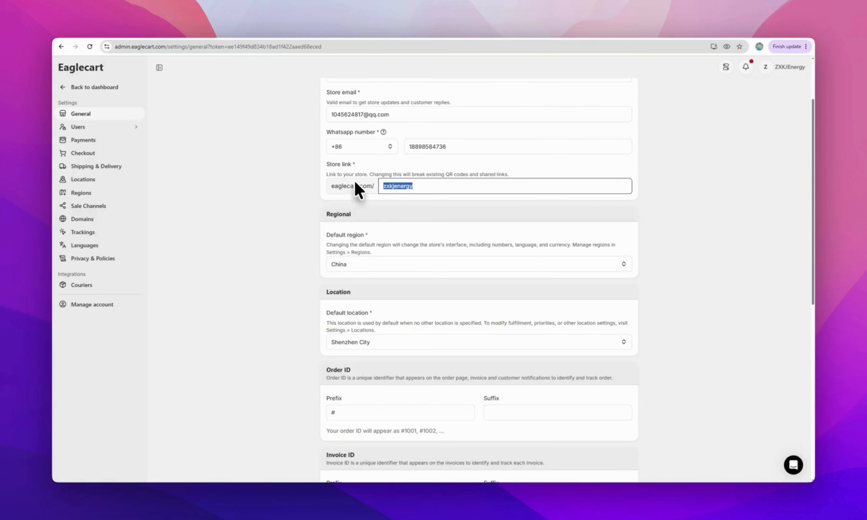
pyautogui.scroll(-2, 370, 222)
pyautogui.click(368, 186)
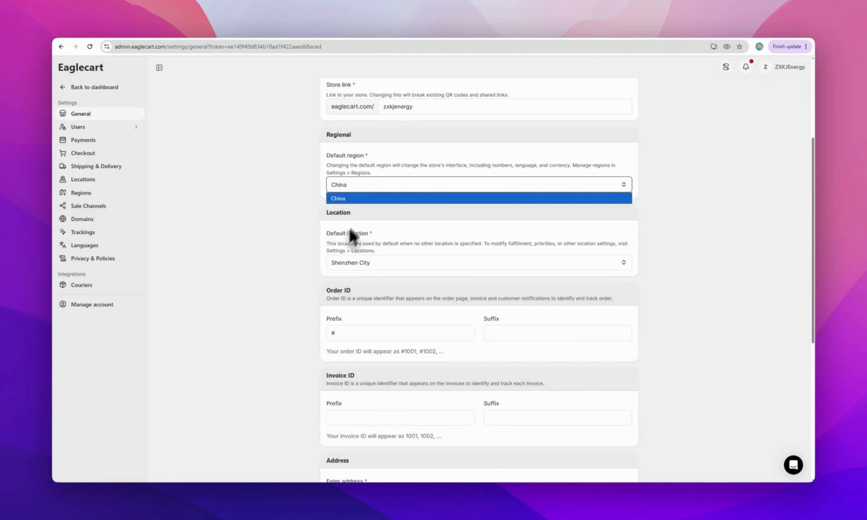
pyautogui.click(312, 260)
pyautogui.scroll(-7, 313, 264)
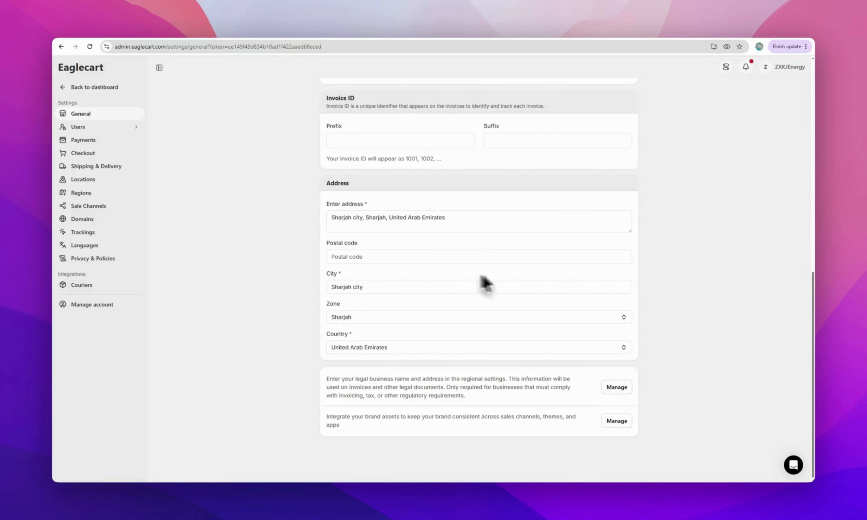
pyautogui.scroll(10, 217, 304)
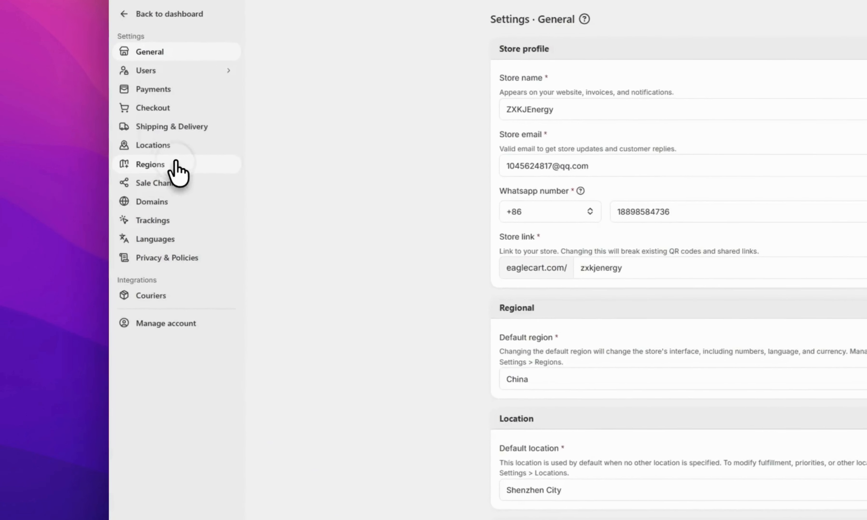
# Open the China (Default) region and confirm its country stays China
pyautogui.click(84, 193)
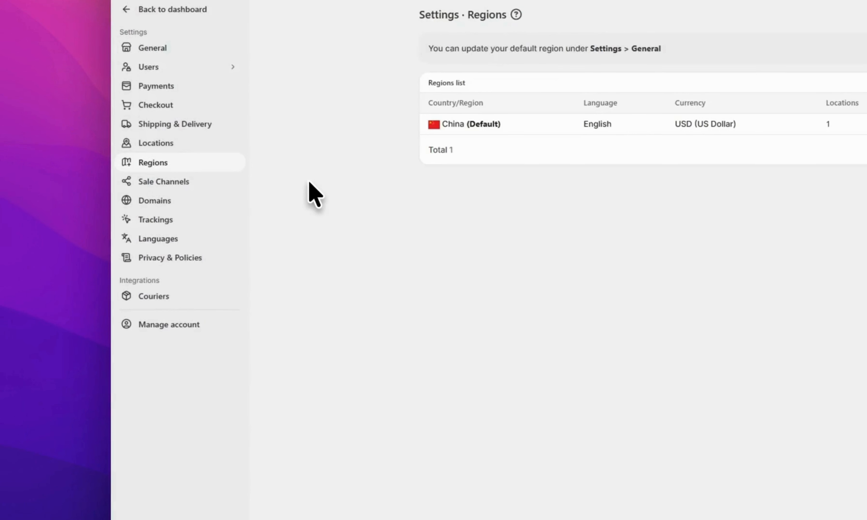
pyautogui.click(509, 128)
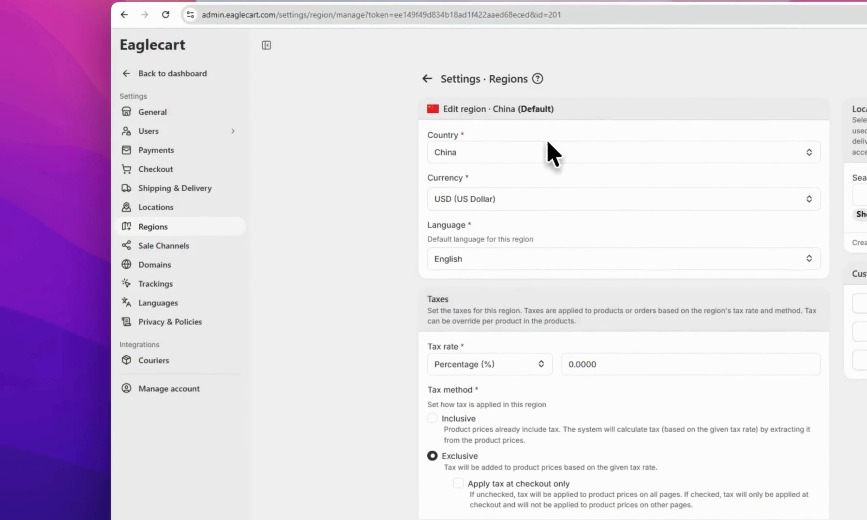
pyautogui.click(545, 137)
pyautogui.click(387, 190)
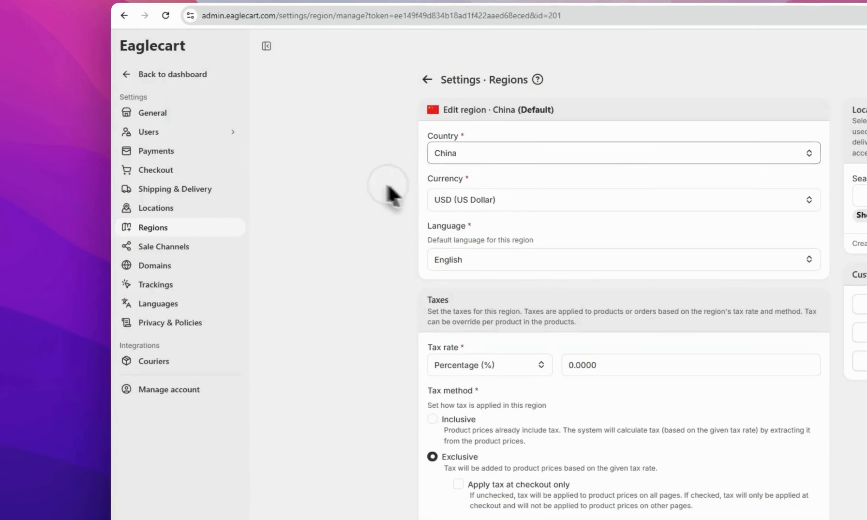
# Confirm the region keeps USD currency and English language
pyautogui.click(505, 197)
pyautogui.click(308, 215)
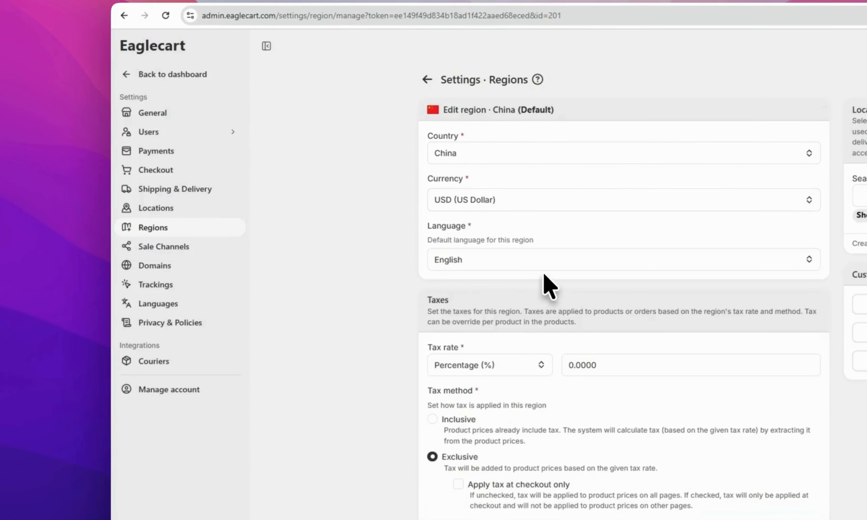
pyautogui.click(542, 263)
pyautogui.click(378, 269)
# Check the tax rate stays 0.0000% with the exclusive tax method
pyautogui.scroll(-2, 405, 275)
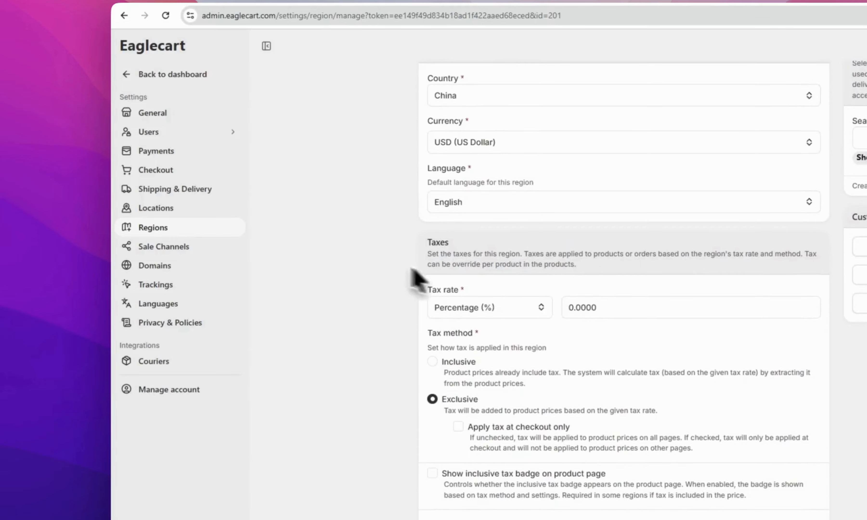
pyautogui.click(638, 306)
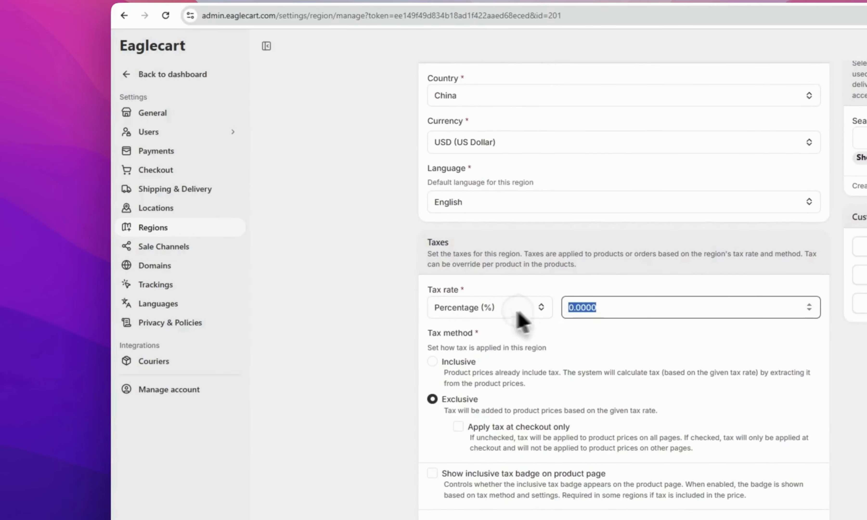
pyautogui.click(352, 320)
pyautogui.click(618, 308)
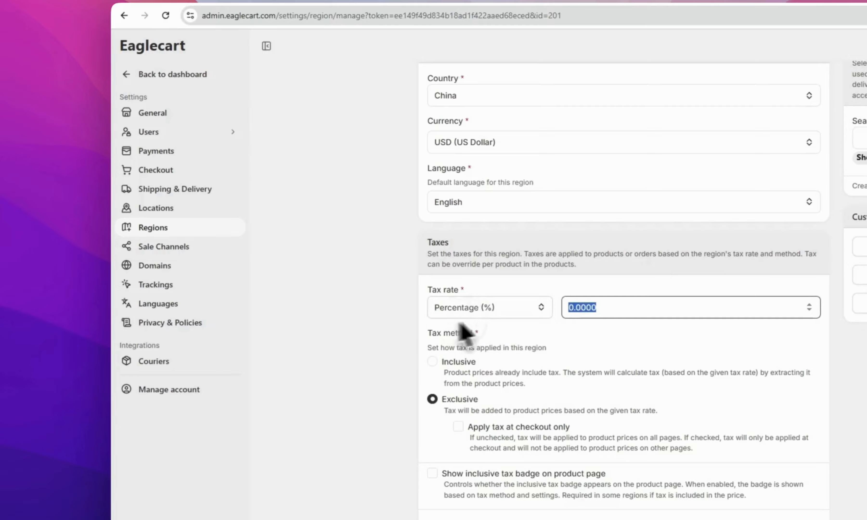
pyautogui.click(330, 315)
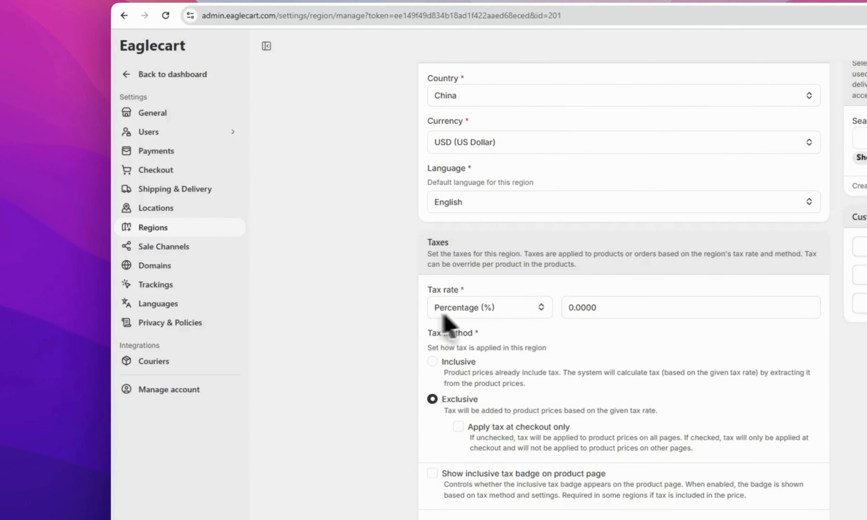
pyautogui.click(619, 305)
pyautogui.click(345, 354)
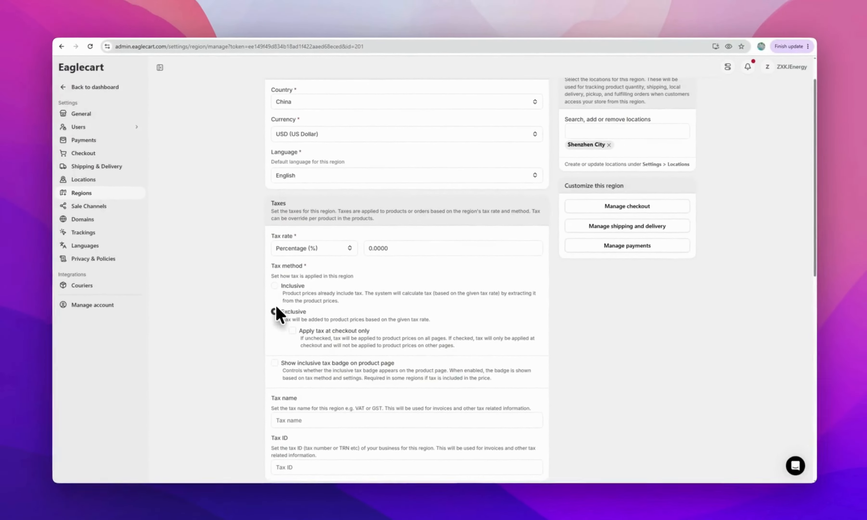
pyautogui.scroll(-3, 319, 305)
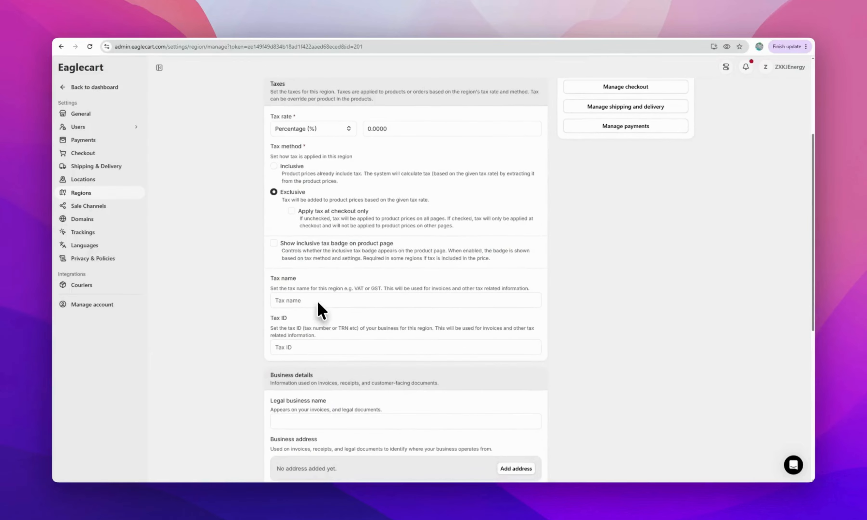
# Enter VAT as the tax name, passing over the tax ID and legal business name fields
pyautogui.click(318, 301)
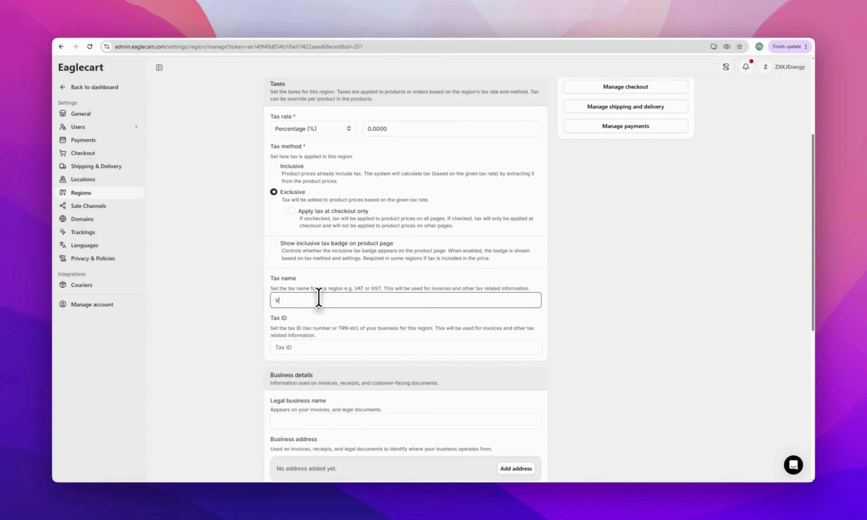
pyautogui.scroll(-2, 282, 316)
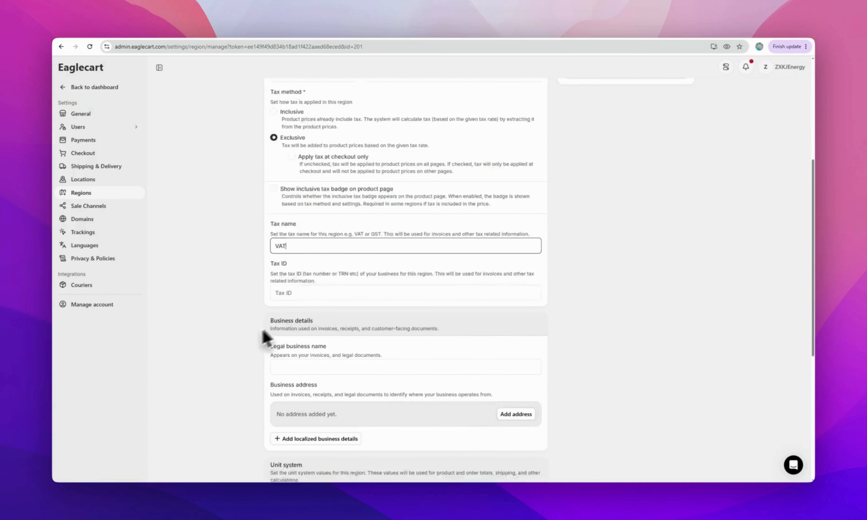
pyautogui.click(314, 294)
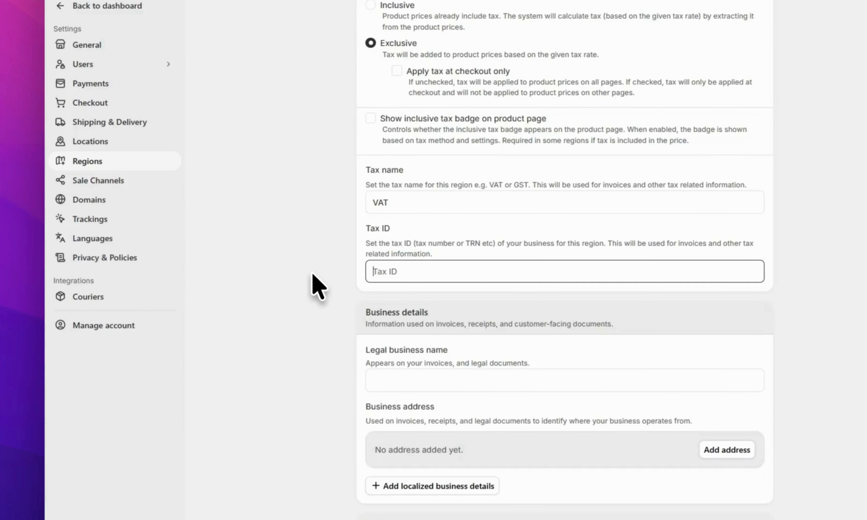
pyautogui.scroll(-3, 268, 319)
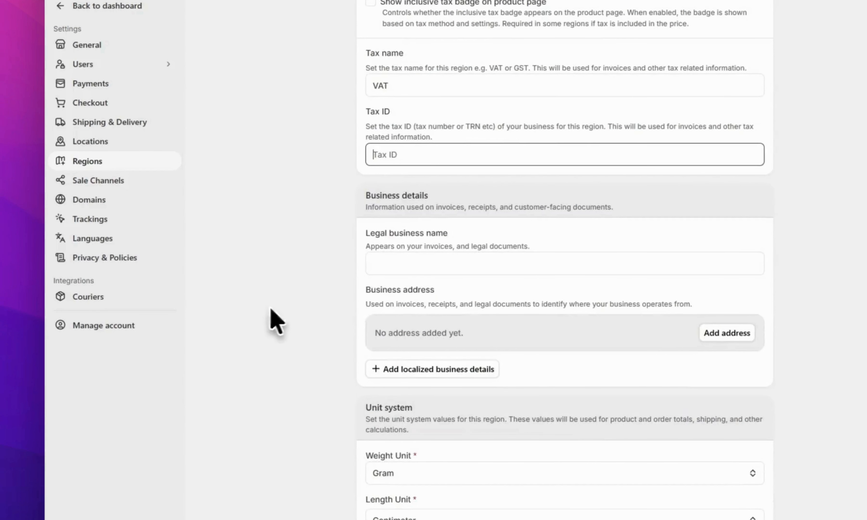
pyautogui.click(423, 260)
pyautogui.click(241, 288)
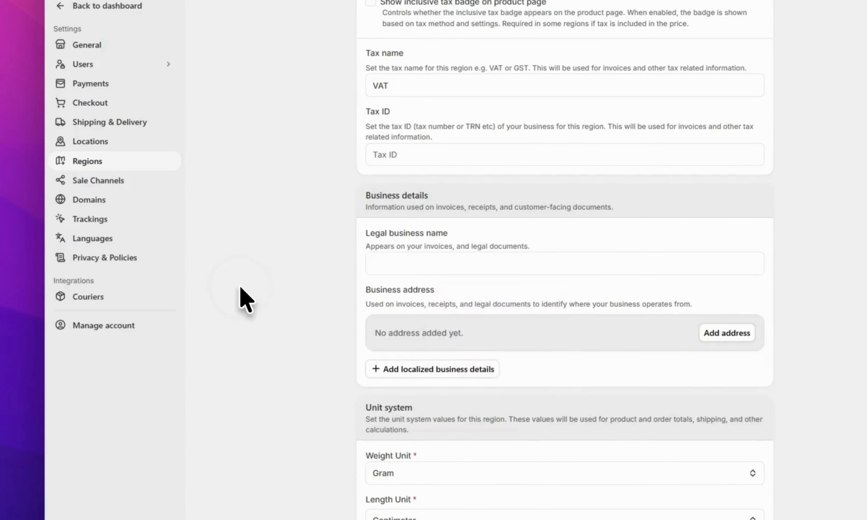
pyautogui.click(402, 264)
pyautogui.click(317, 270)
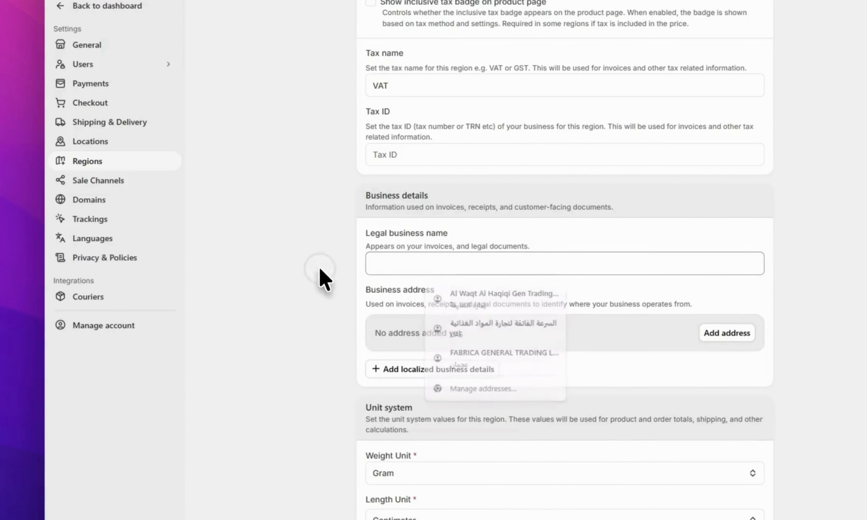
pyautogui.click(389, 262)
pyautogui.click(318, 324)
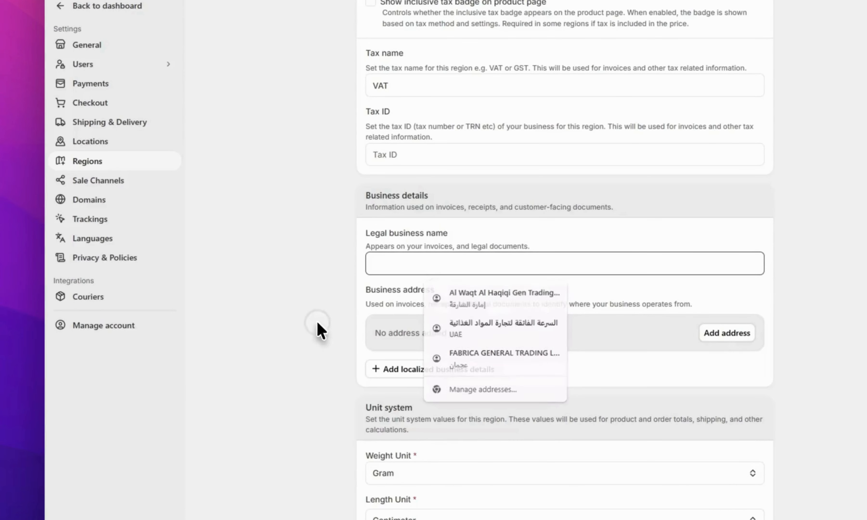
# Add the localized legal business name and localized business address fields
pyautogui.click(385, 368)
pyautogui.scroll(-5, 300, 367)
pyautogui.click(407, 232)
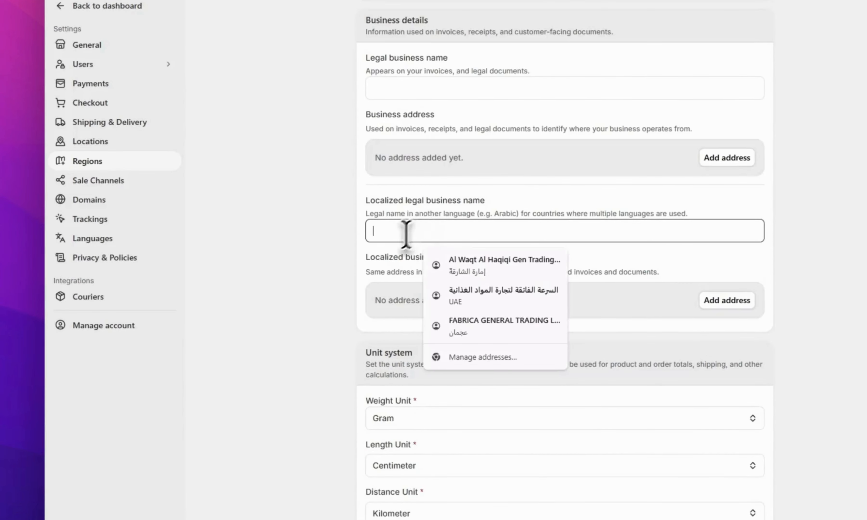
pyautogui.click(285, 282)
pyautogui.tripleClick(501, 260)
pyautogui.scroll(-5, 301, 296)
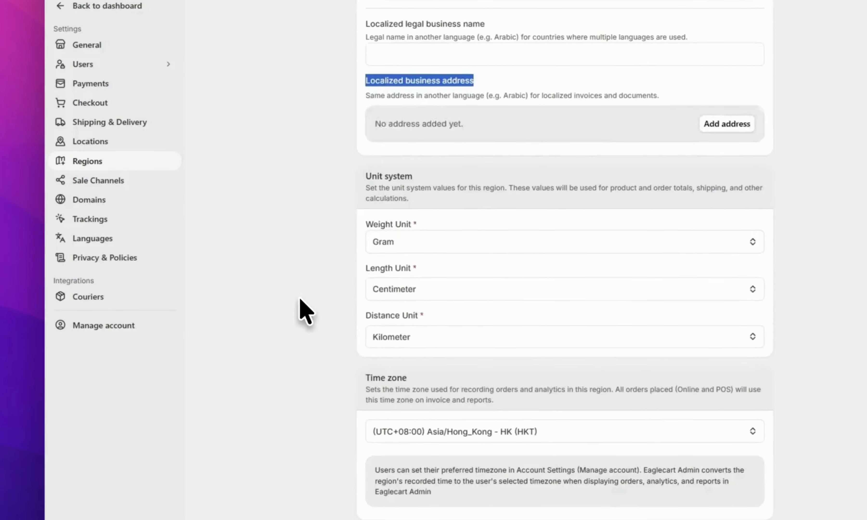
pyautogui.scroll(15, 305, 312)
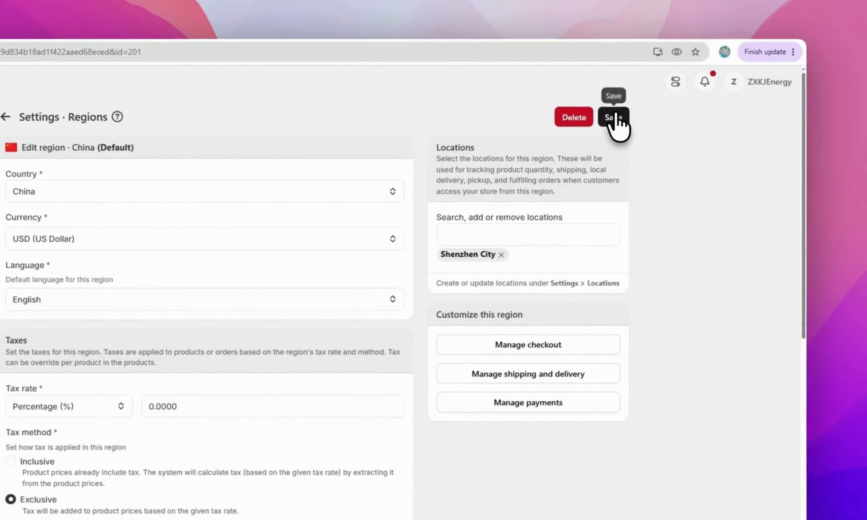
# Save the China region, then browse the Themes page with MON as the live theme
pyautogui.click(716, 53)
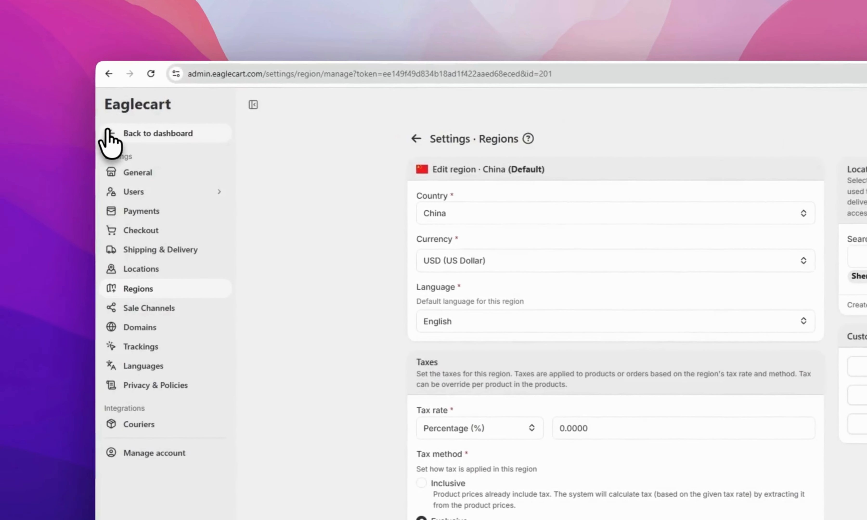
pyautogui.click(119, 138)
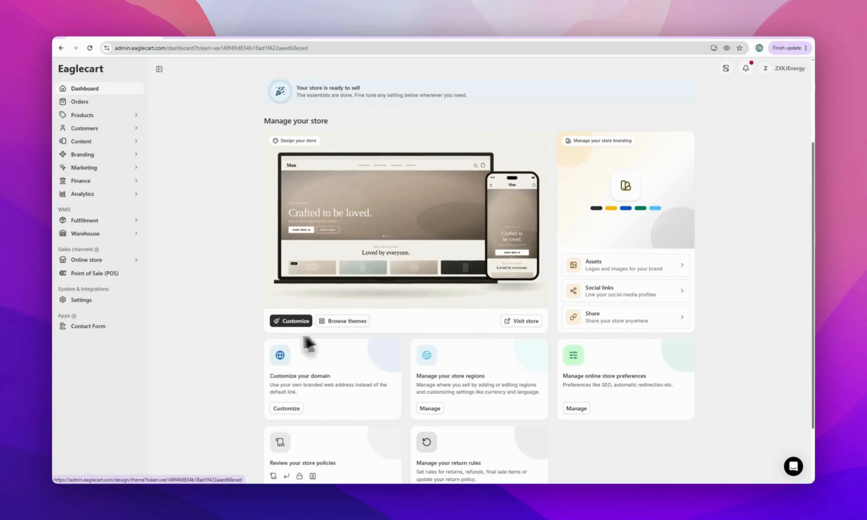
pyautogui.click(347, 320)
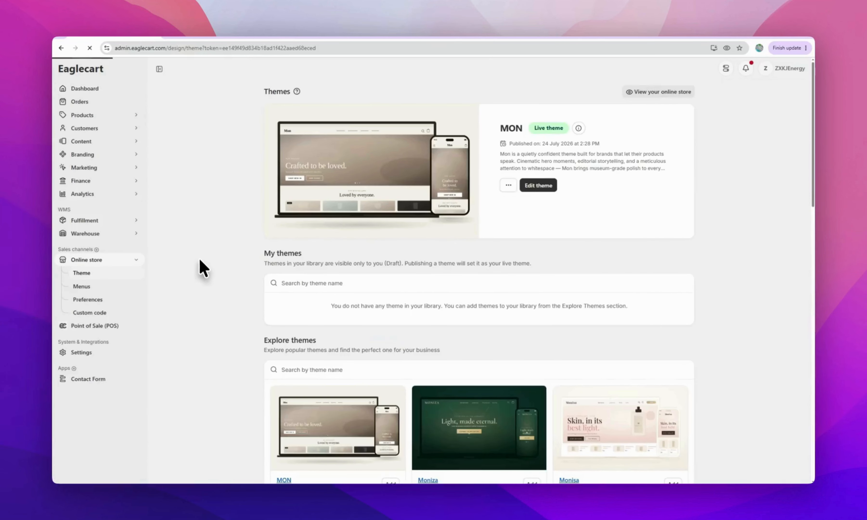
pyautogui.scroll(-5, 200, 260)
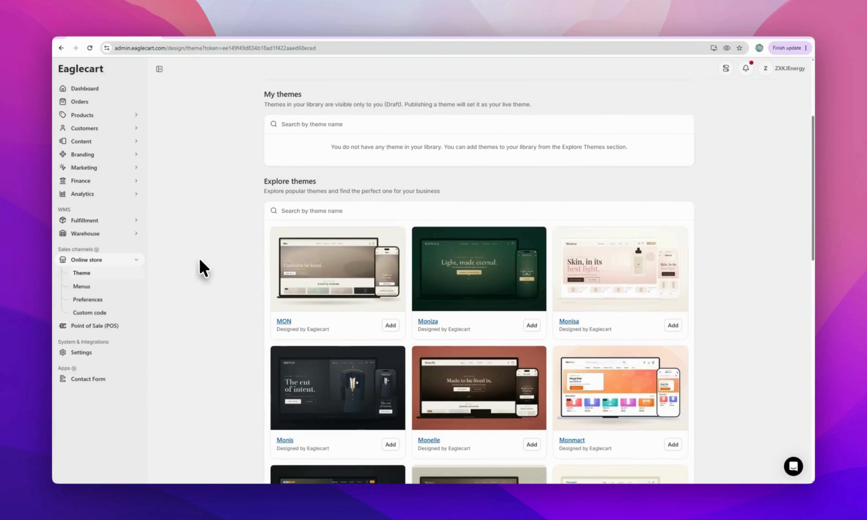
pyautogui.scroll(-7, 203, 268)
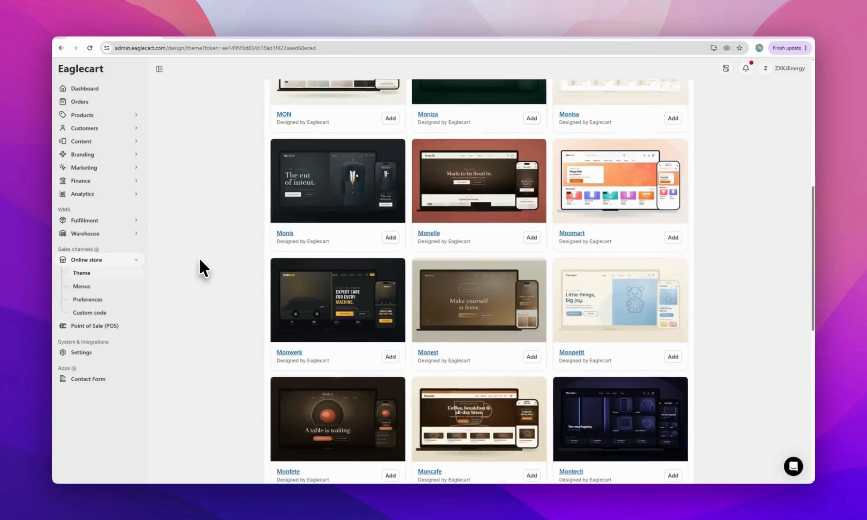
pyautogui.scroll(-2, 200, 260)
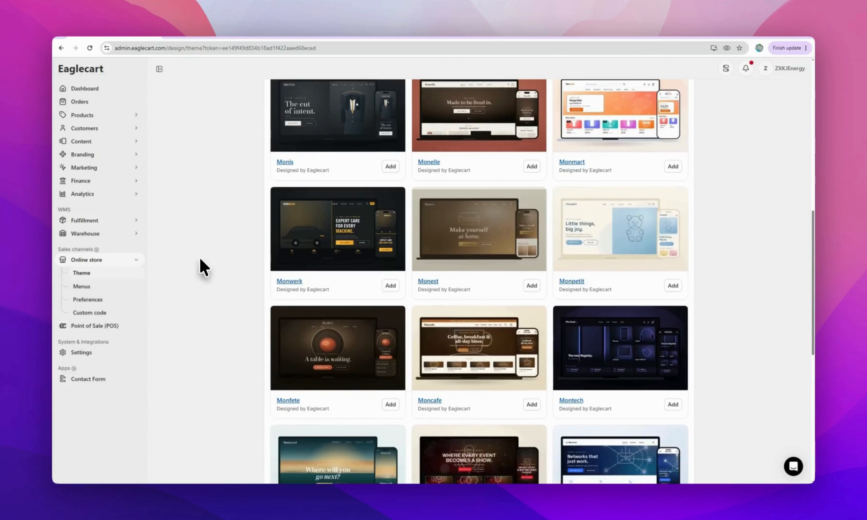
pyautogui.scroll(8, 200, 259)
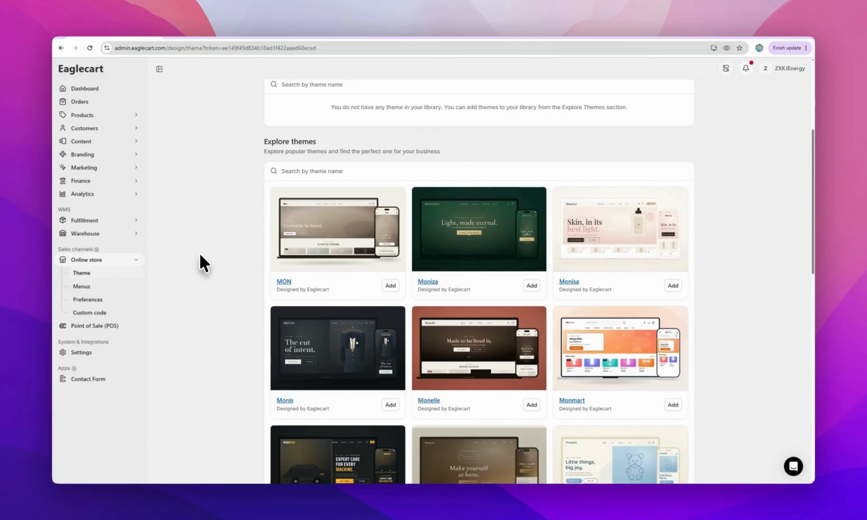
pyautogui.scroll(6, 212, 251)
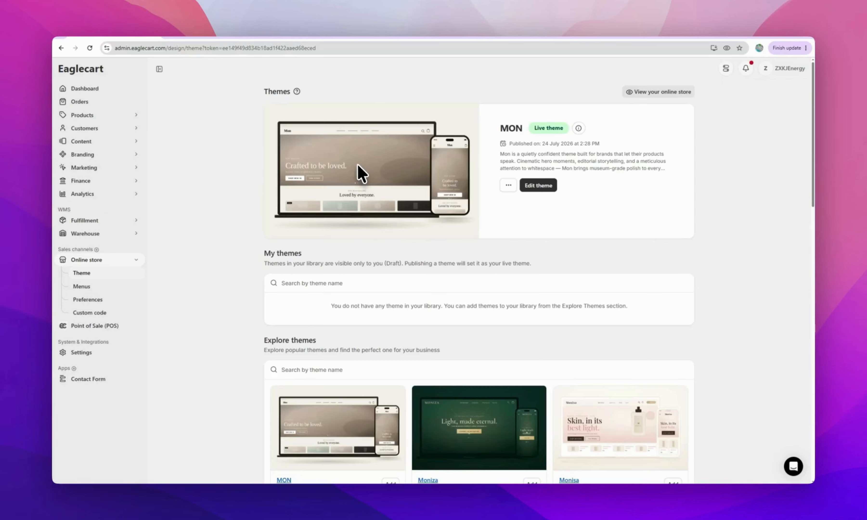
# Open the live MON theme in the editor and look over the home page preview
pyautogui.click(538, 186)
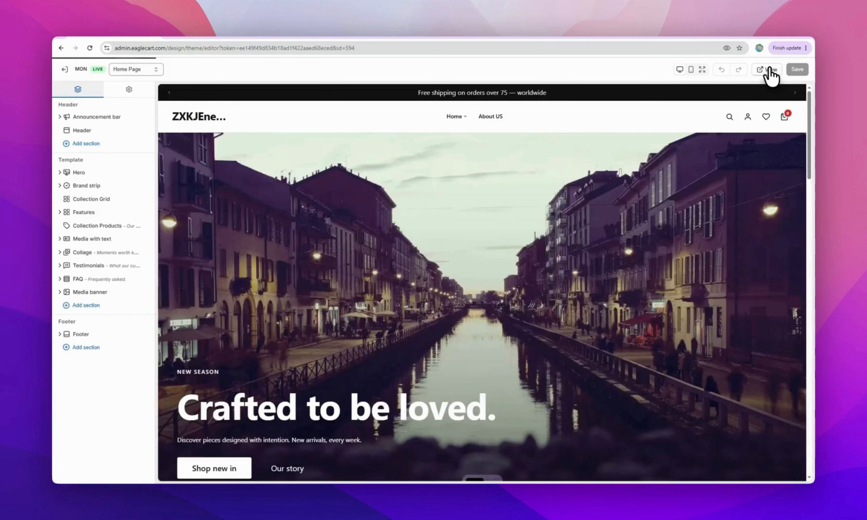
pyautogui.scroll(-10, 373, 217)
pyautogui.scroll(-15, 365, 219)
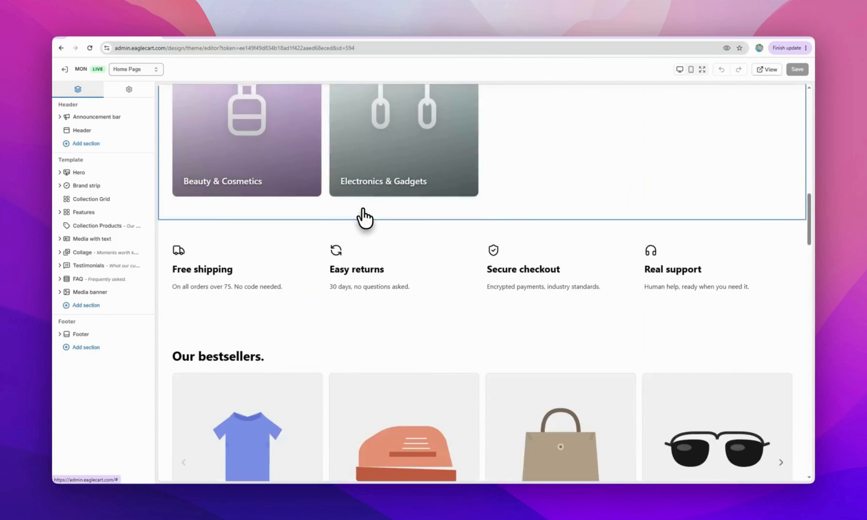
pyautogui.scroll(-15, 365, 219)
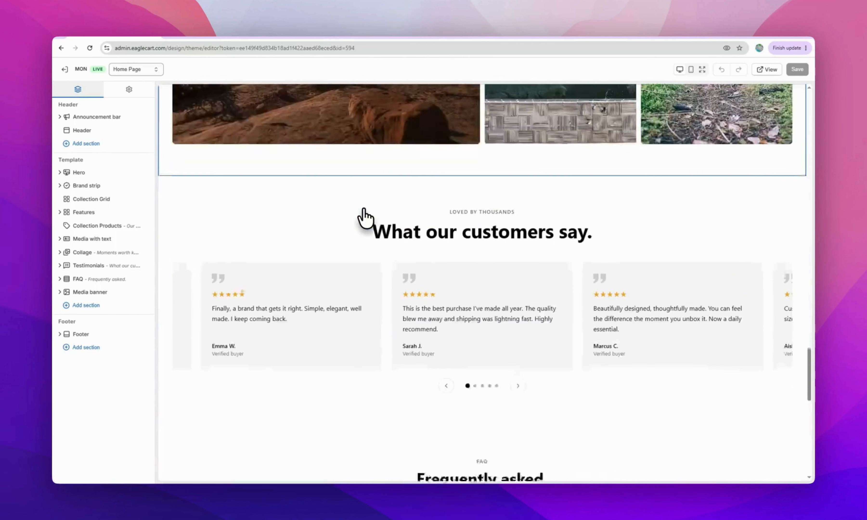
pyautogui.scroll(-1, 366, 218)
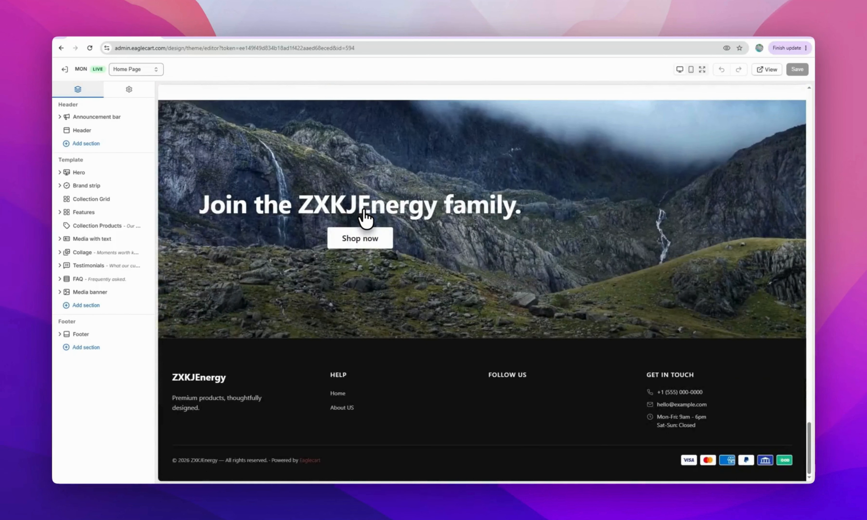
pyautogui.scroll(20, 365, 218)
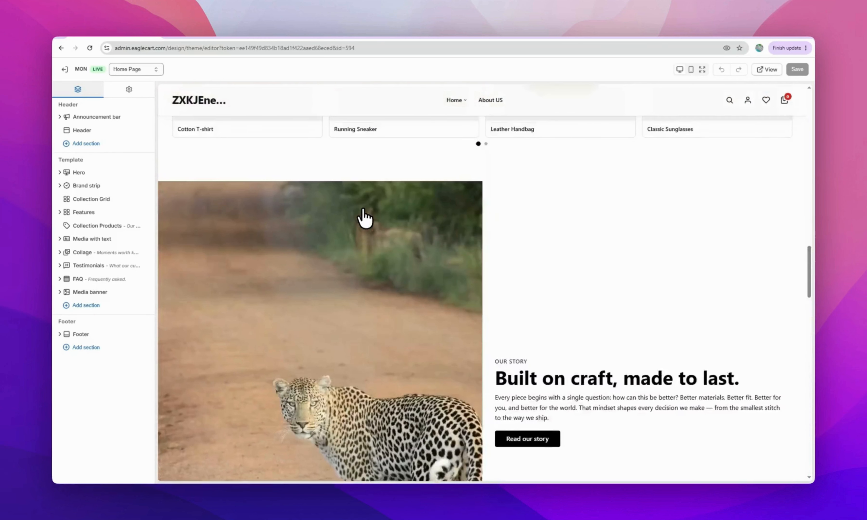
pyautogui.scroll(10, 365, 218)
pyautogui.scroll(-15, 366, 218)
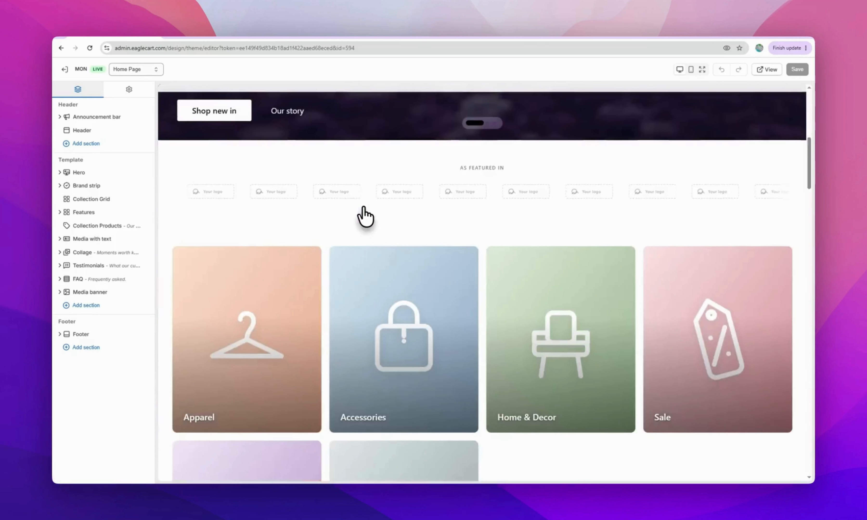
pyautogui.scroll(-8, 365, 215)
pyautogui.scroll(7, 358, 217)
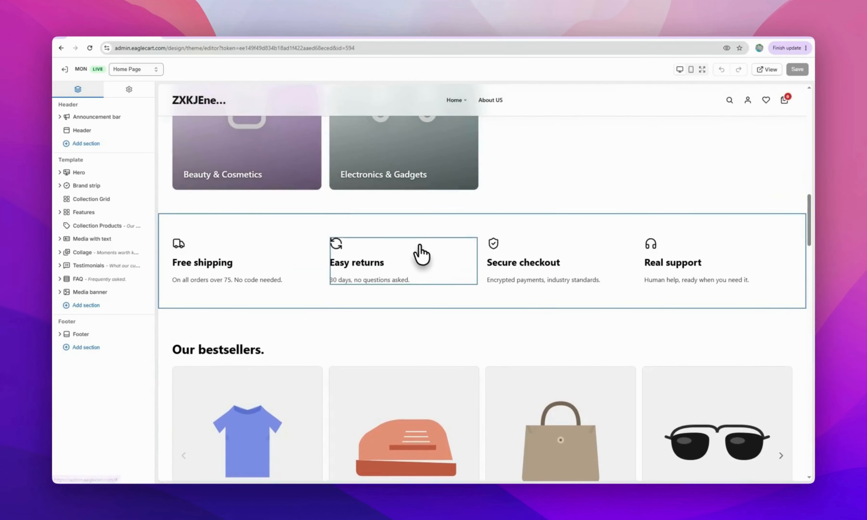
# Remove the Features, Media with text and Collage sections
pyautogui.click(398, 231)
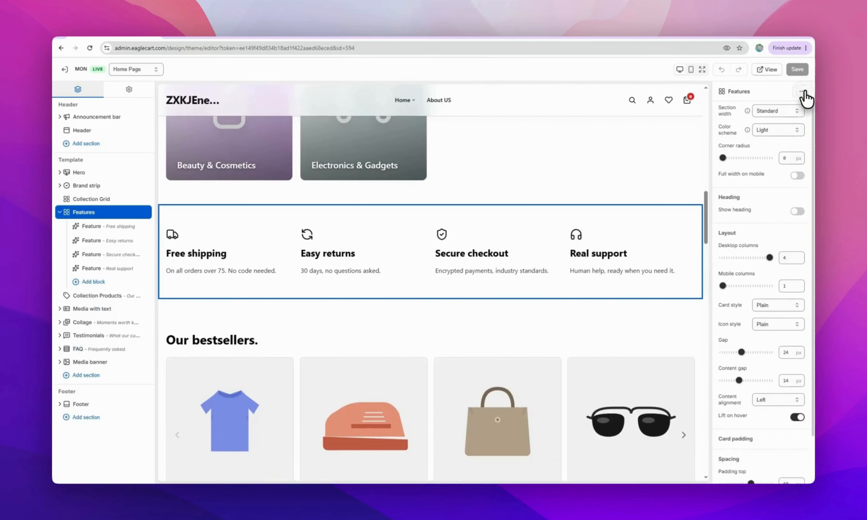
pyautogui.click(803, 92)
pyautogui.click(760, 171)
pyautogui.scroll(-10, 422, 225)
pyautogui.click(422, 226)
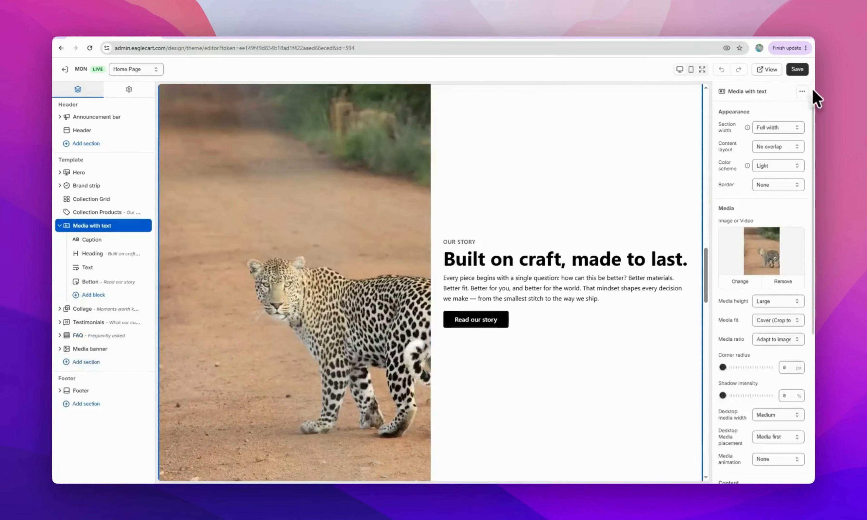
pyautogui.click(803, 91)
pyautogui.click(761, 173)
pyautogui.click(538, 204)
pyautogui.click(802, 92)
pyautogui.click(761, 173)
# Remove the Testimonials, FAQ and Media banner sections
pyautogui.click(511, 172)
pyautogui.click(802, 92)
pyautogui.click(760, 173)
pyautogui.click(458, 169)
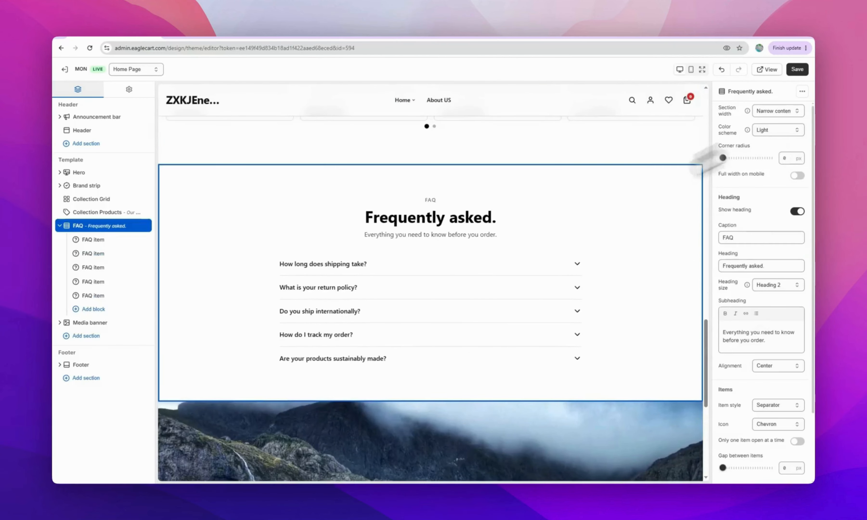
pyautogui.click(803, 92)
pyautogui.click(760, 173)
pyautogui.click(521, 201)
pyautogui.click(803, 92)
pyautogui.scroll(6, 476, 220)
# Remove the Brand strip section from the home page
pyautogui.click(573, 180)
pyautogui.click(803, 92)
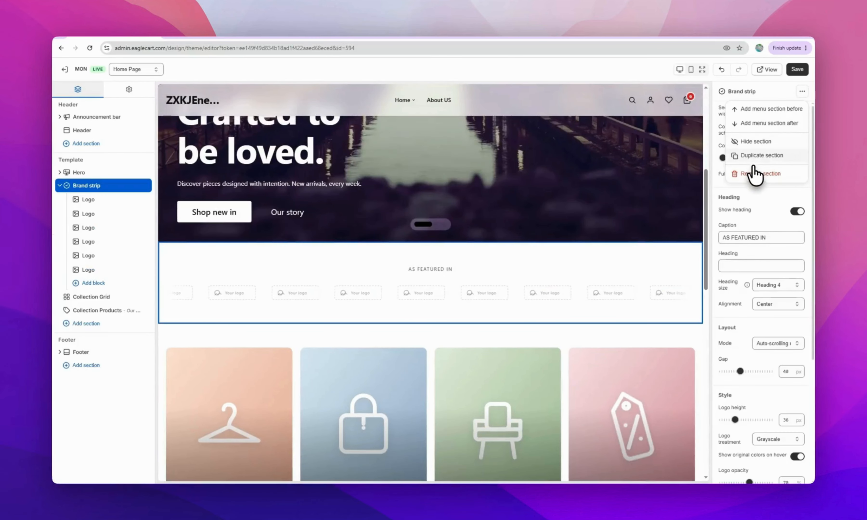
pyautogui.click(755, 176)
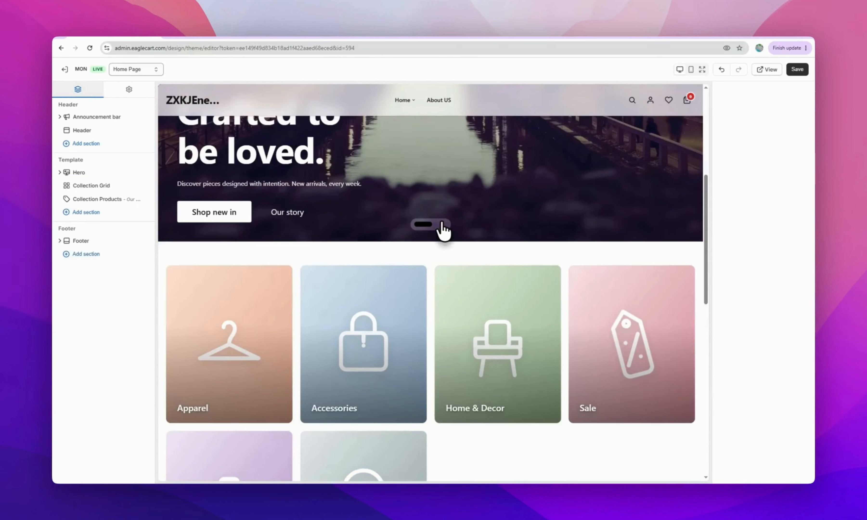
pyautogui.scroll(-12, 443, 229)
pyautogui.scroll(8, 443, 230)
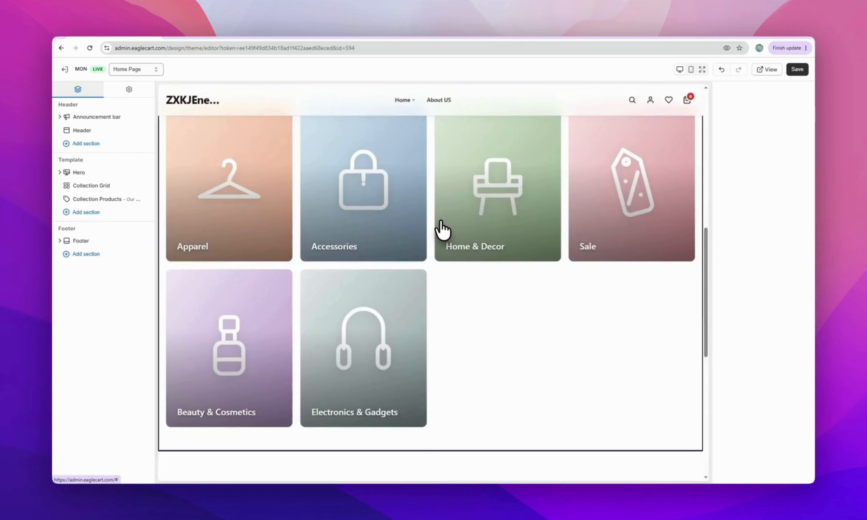
pyautogui.scroll(8, 443, 230)
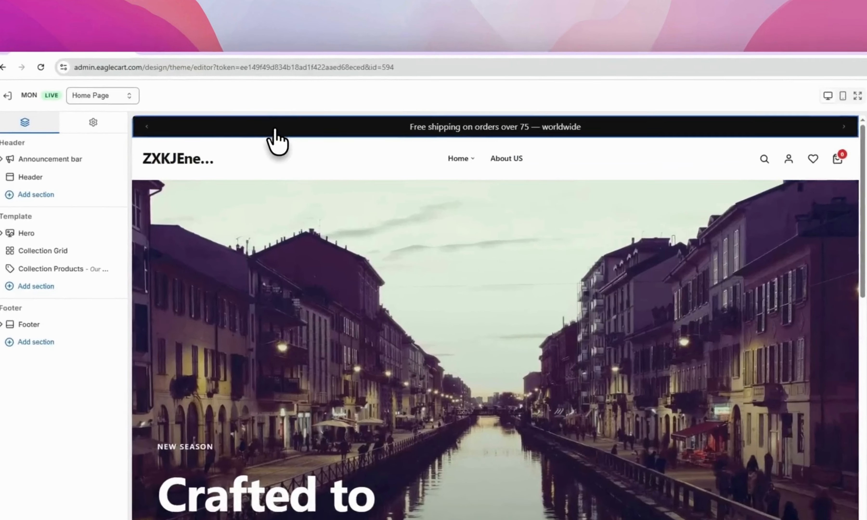
# Review the announcement bar, store header and hero slide
pyautogui.click(269, 92)
pyautogui.click(321, 177)
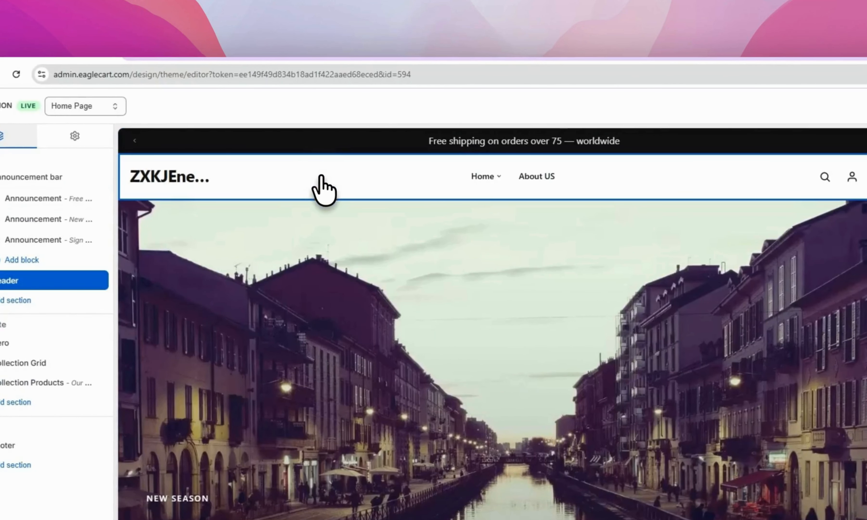
pyautogui.scroll(-2, 404, 289)
pyautogui.click(503, 274)
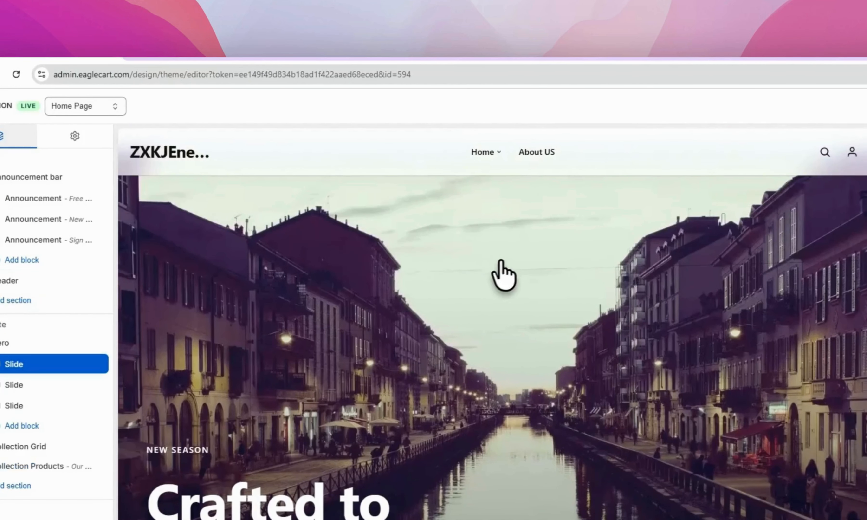
pyautogui.scroll(-7, 482, 260)
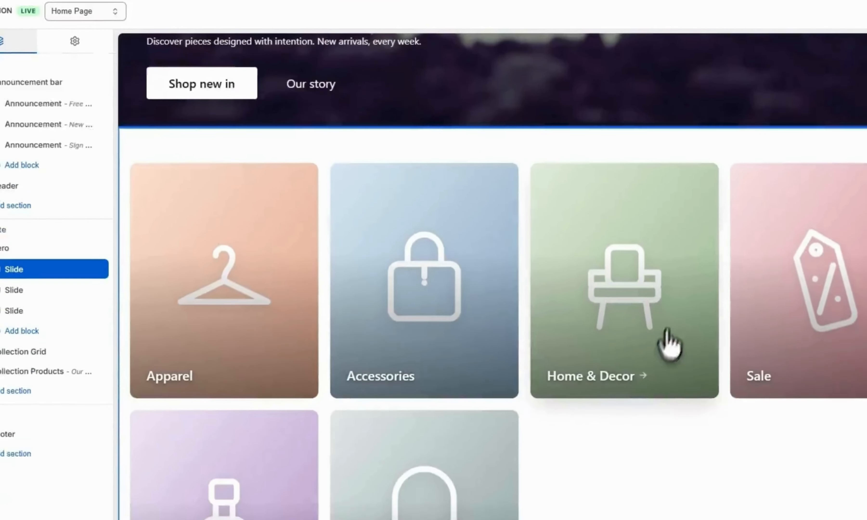
# Review the collection grid, bestsellers product section and footer HELP menu
pyautogui.click(608, 407)
pyautogui.scroll(-10, 606, 354)
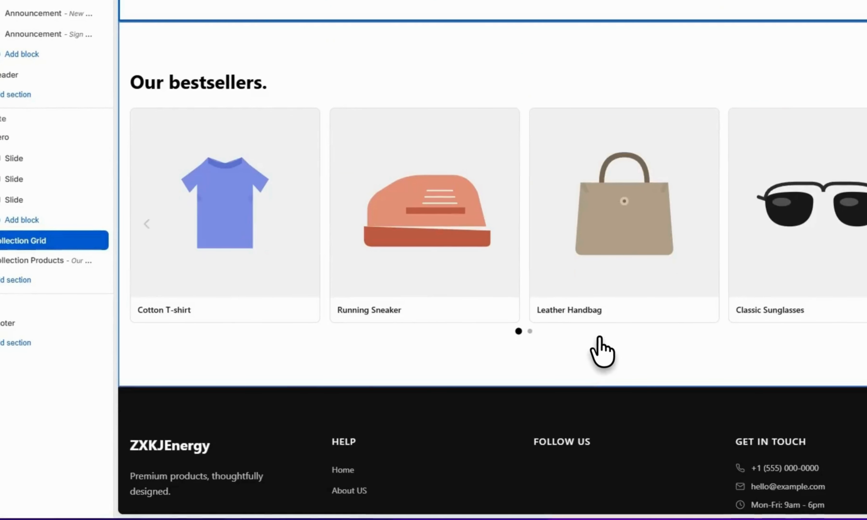
pyautogui.scroll(8, 602, 350)
pyautogui.scroll(3, 638, 317)
pyautogui.scroll(-12, 633, 343)
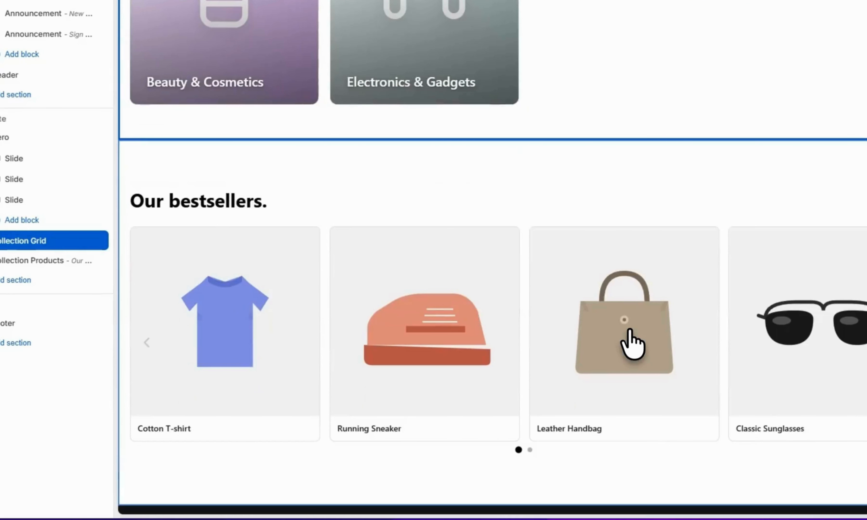
pyautogui.scroll(1, 583, 140)
pyautogui.click(579, 71)
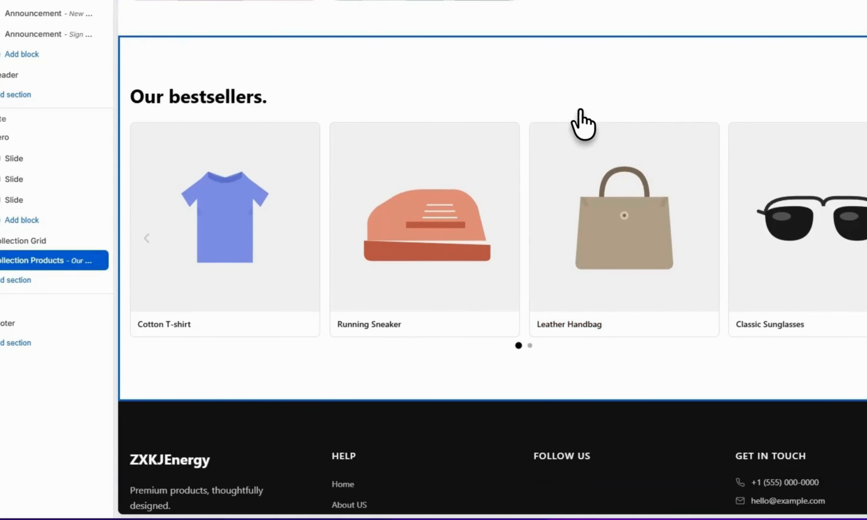
pyautogui.scroll(-3, 577, 151)
pyautogui.click(472, 399)
pyautogui.scroll(15, 456, 281)
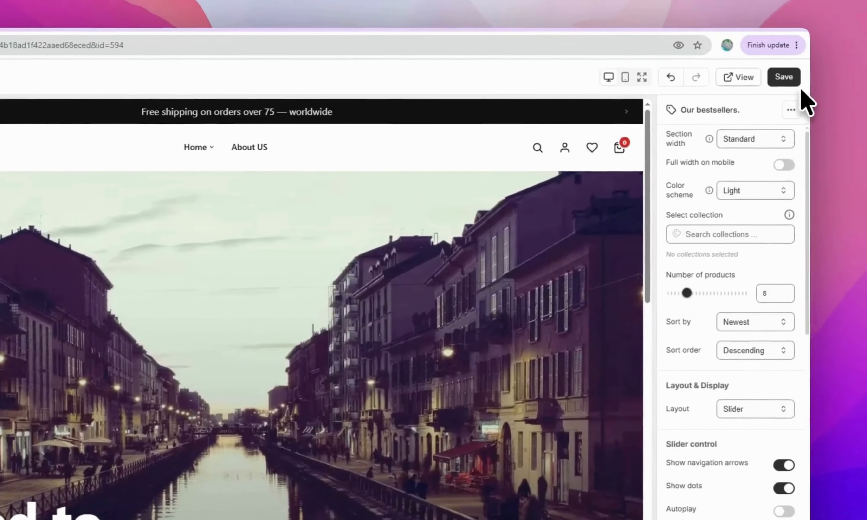
# Save the home page changes and check it in the mobile preview
pyautogui.click(788, 78)
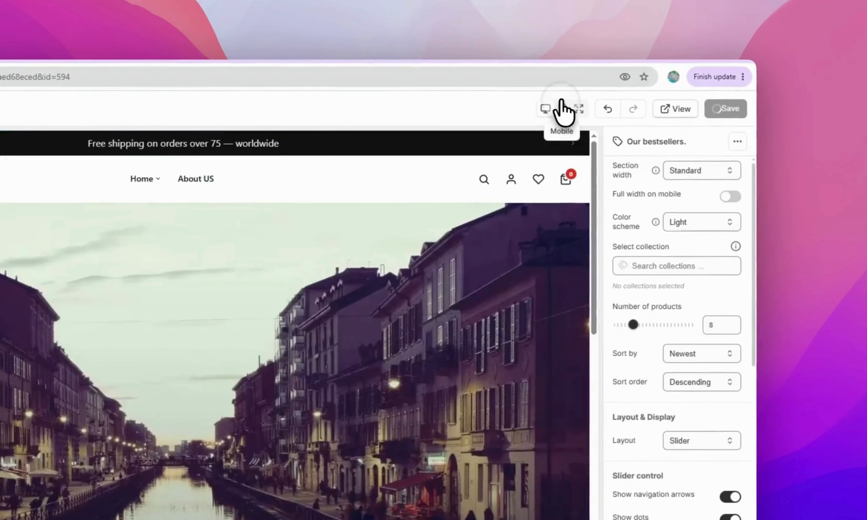
pyautogui.click(572, 103)
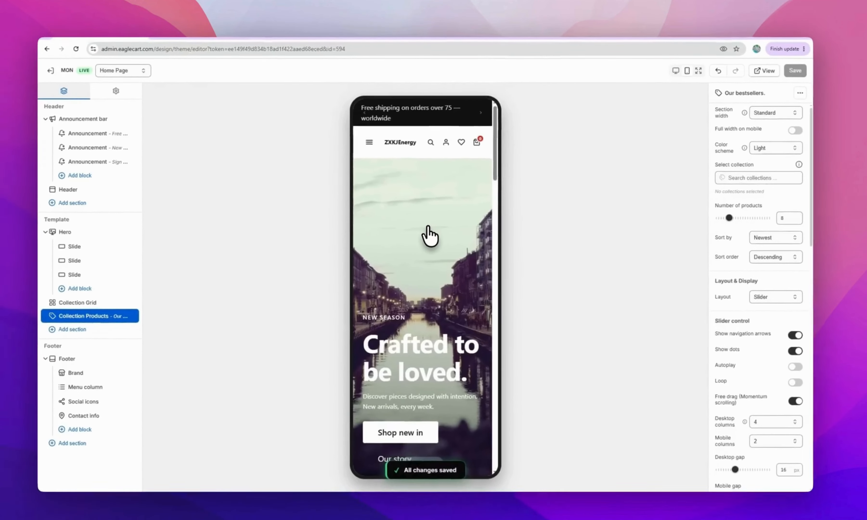
pyautogui.scroll(-20, 428, 227)
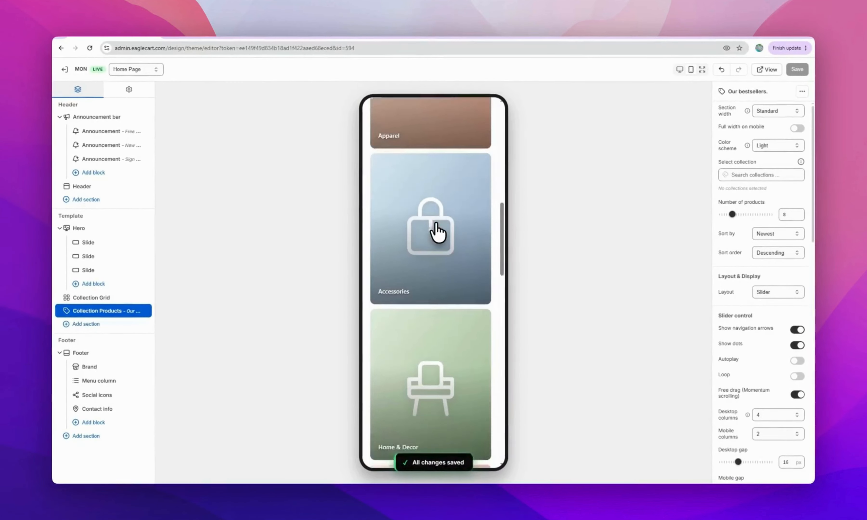
pyautogui.scroll(20, 437, 230)
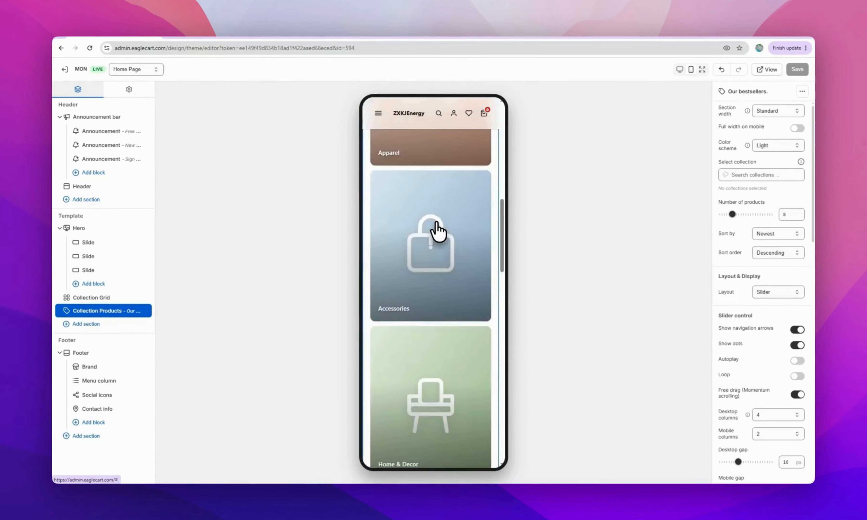
# Open the live storefront, scroll over its home page, and return to the theme editor
pyautogui.click(767, 69)
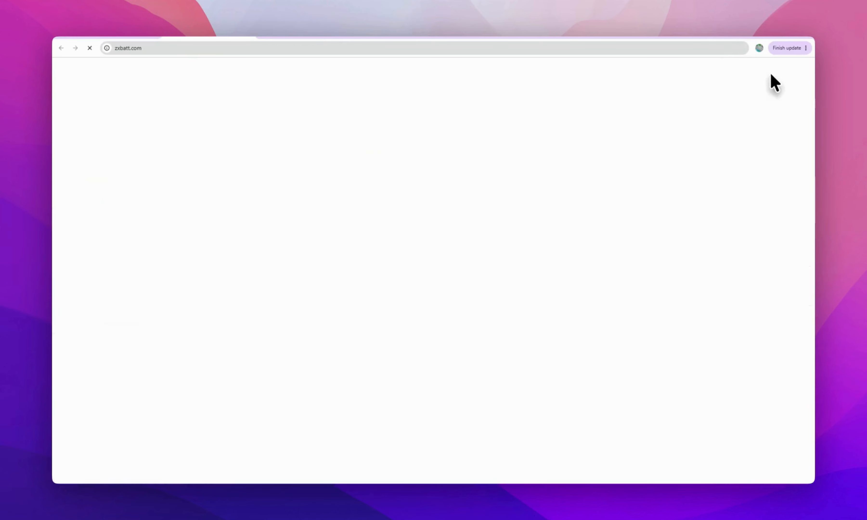
pyautogui.scroll(-5, 287, 203)
pyautogui.scroll(-10, 287, 204)
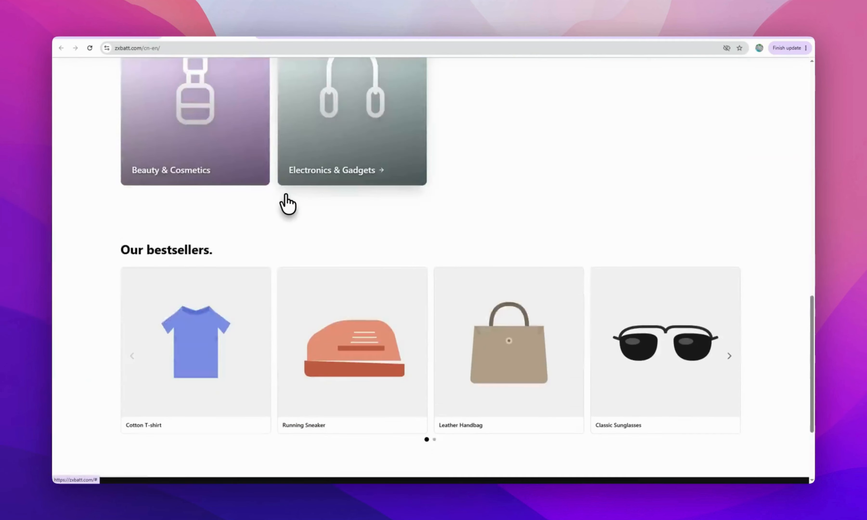
pyautogui.scroll(12, 287, 204)
pyautogui.scroll(4, 287, 204)
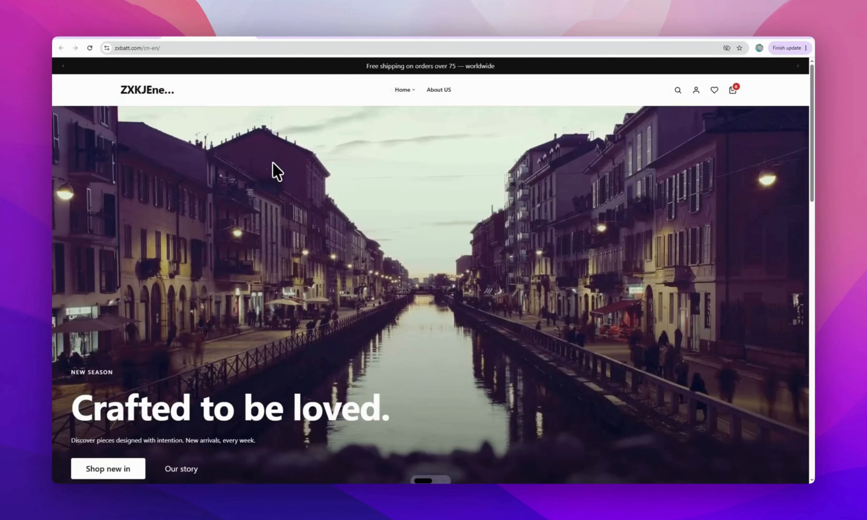
pyautogui.click(122, 34)
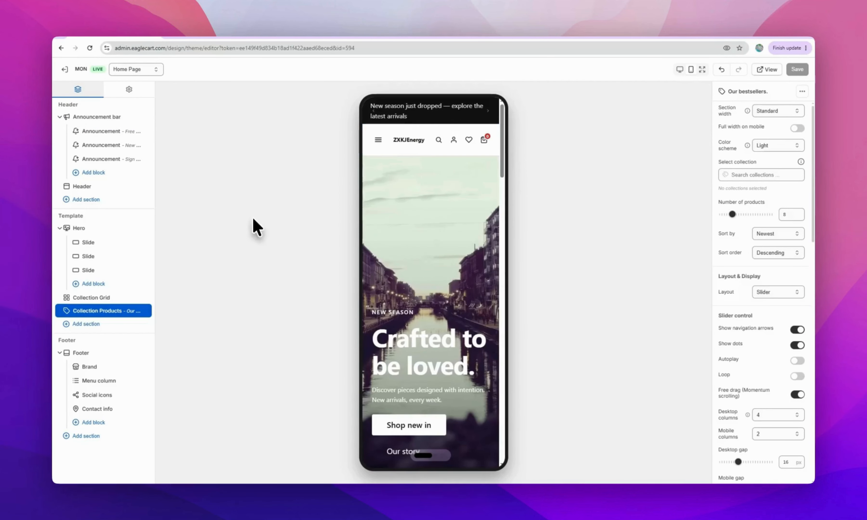
# Collapse the Hero, Footer and Announcement bar sections in the sidebar outline
pyautogui.click(60, 228)
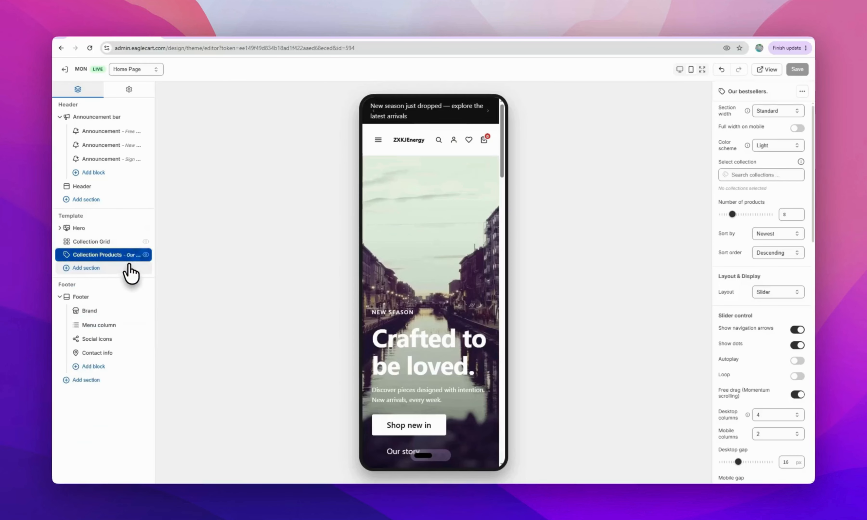
pyautogui.click(60, 297)
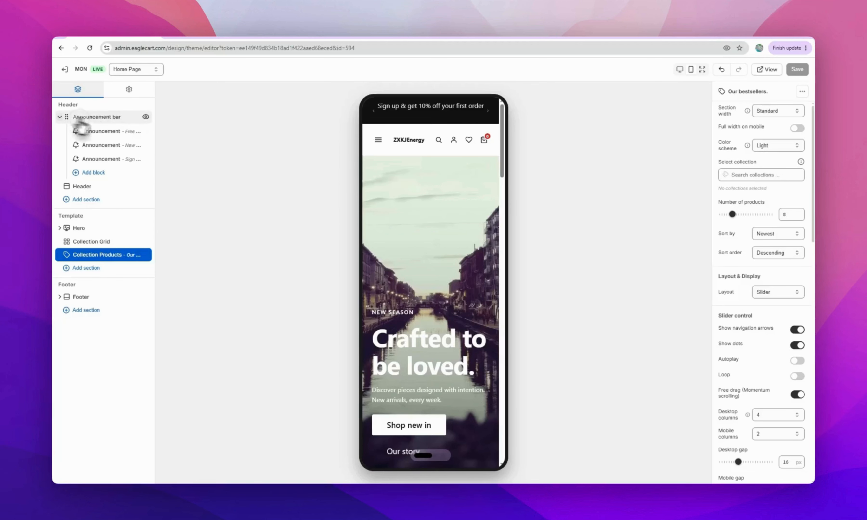
pyautogui.click(60, 116)
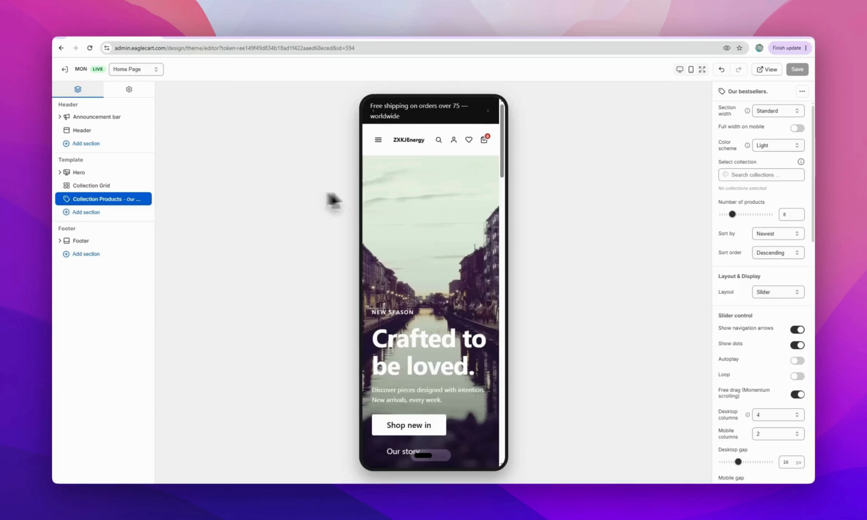
pyautogui.scroll(-10, 416, 198)
pyautogui.scroll(-13, 415, 190)
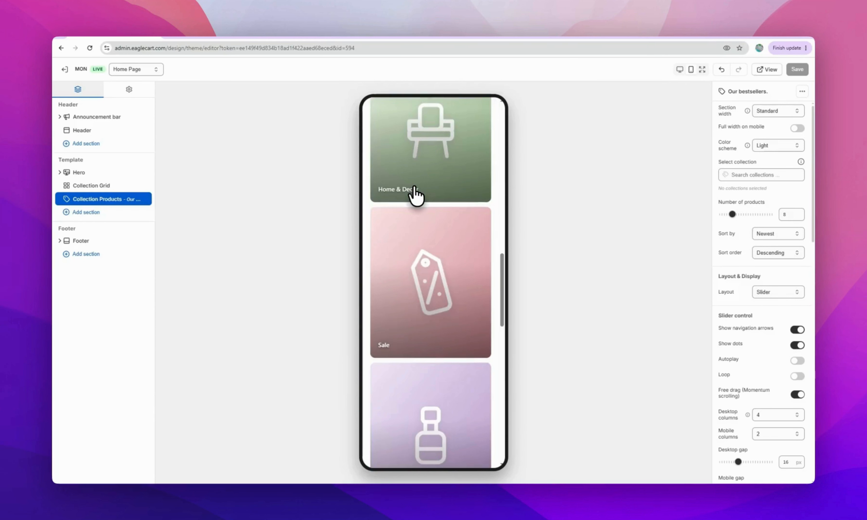
pyautogui.scroll(18, 414, 190)
pyautogui.scroll(5, 414, 193)
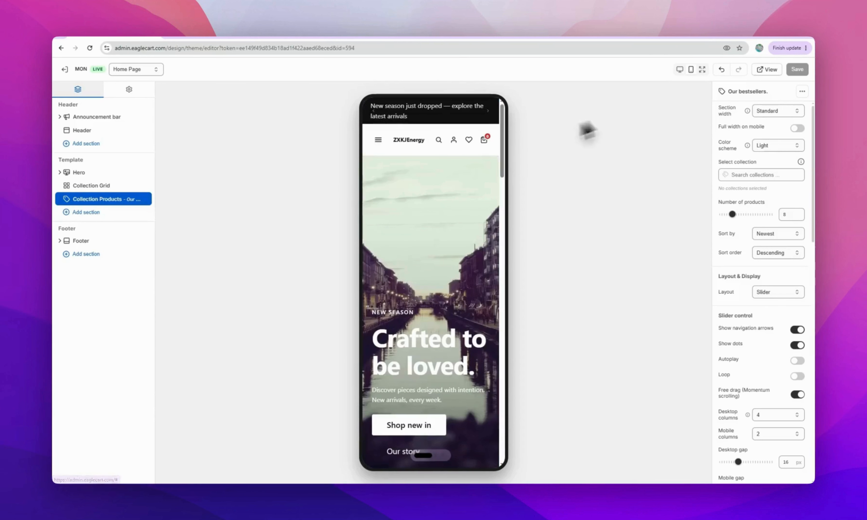
# Switch the preview to desktop width and scroll from hero to footer
pyautogui.click(680, 69)
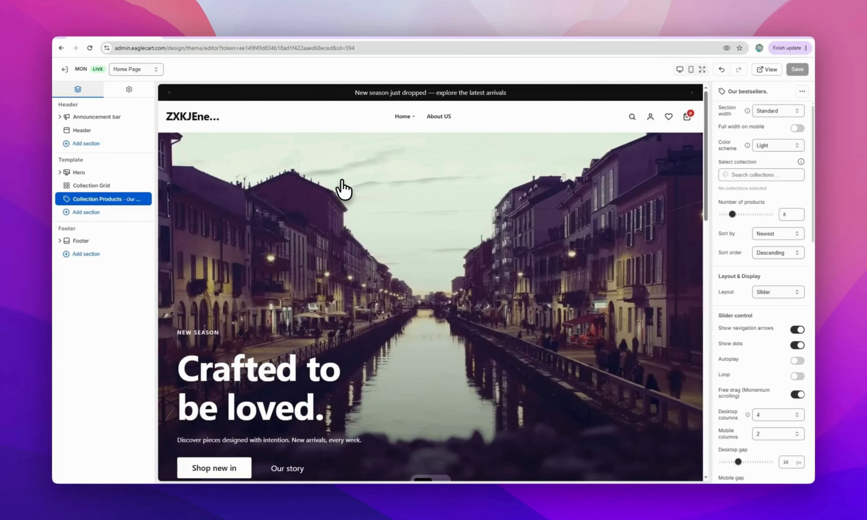
pyautogui.scroll(-10, 343, 189)
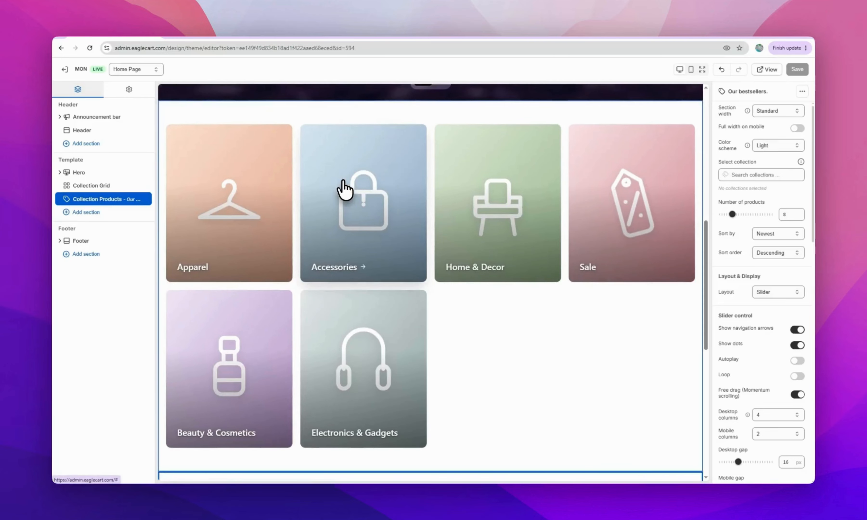
pyautogui.scroll(-10, 343, 189)
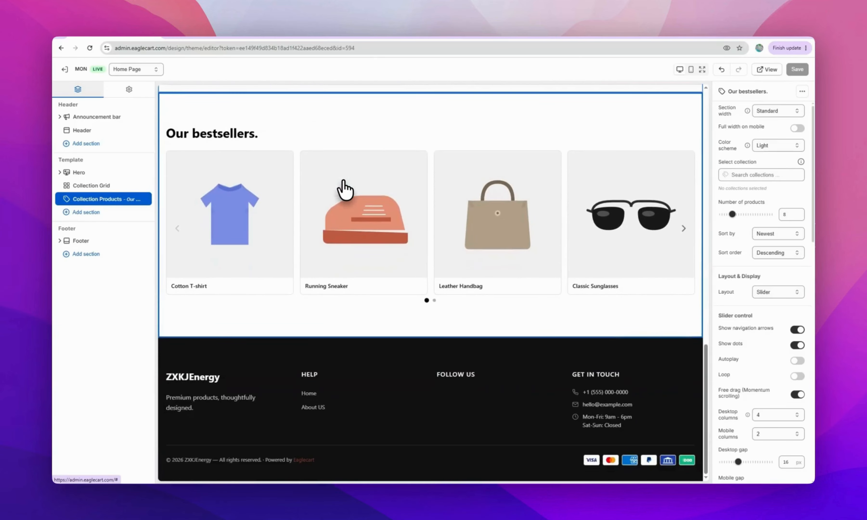
pyautogui.scroll(-8, 461, 161)
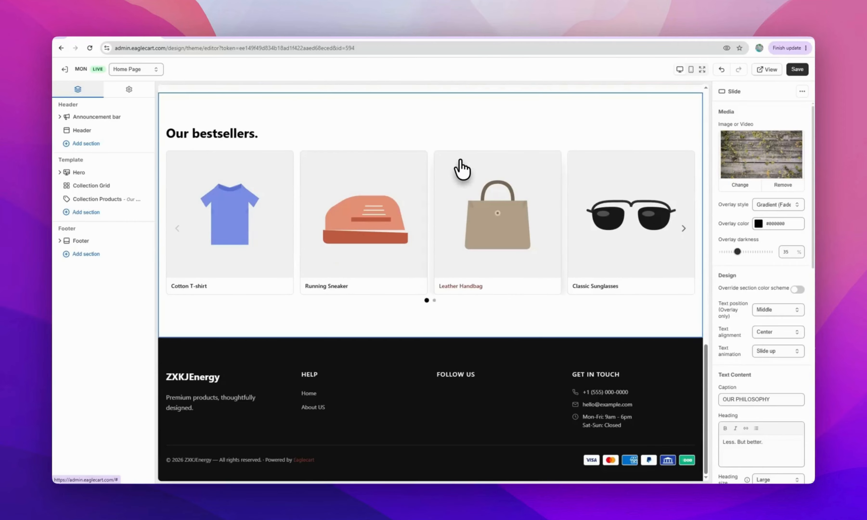
pyautogui.scroll(12, 461, 165)
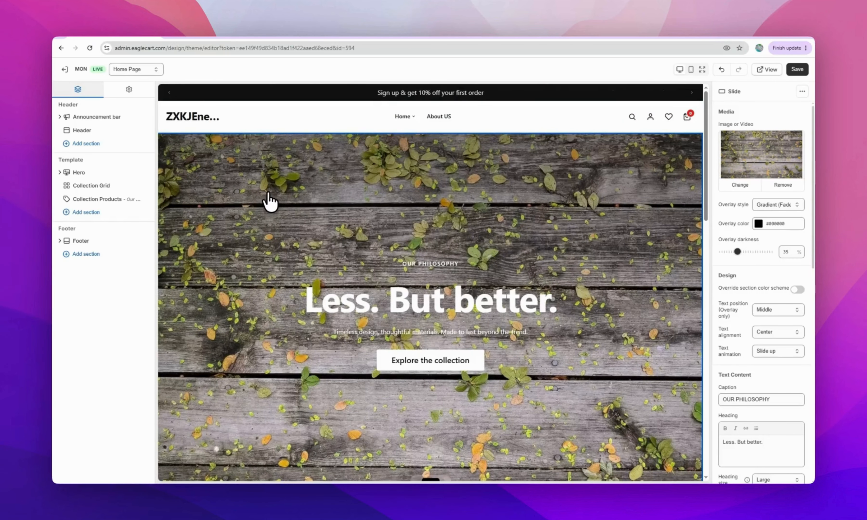
pyautogui.scroll(-6, 269, 202)
pyautogui.scroll(6, 267, 202)
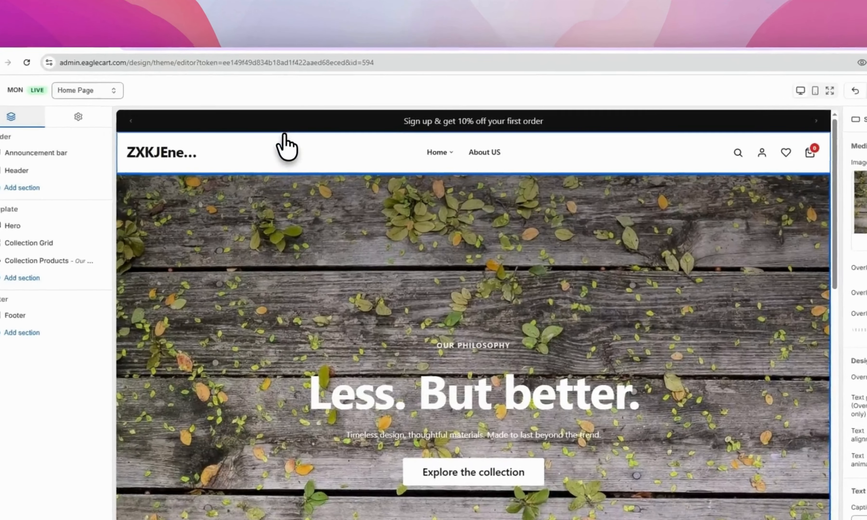
# Retype the sign-up and free-shipping announcements with the 'We are factory' wording
pyautogui.click(284, 94)
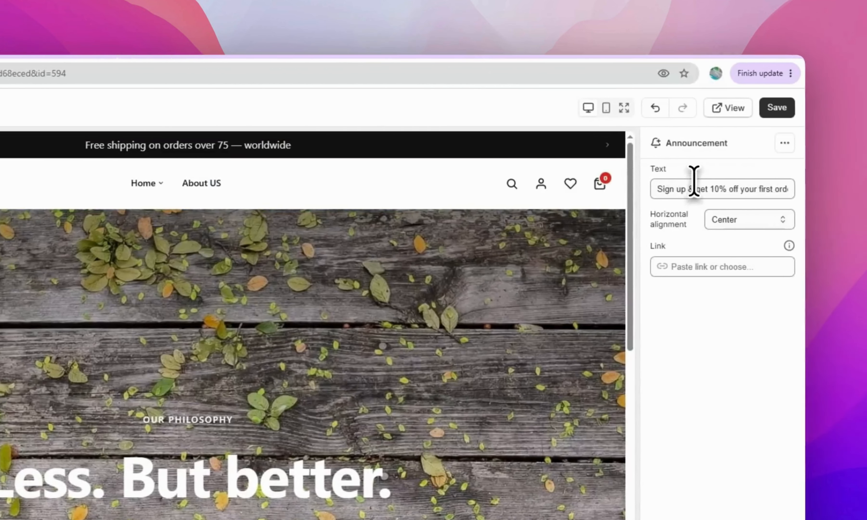
pyautogui.click(695, 182)
pyautogui.moveTo(647, 180); pyautogui.dragTo(637, 182)
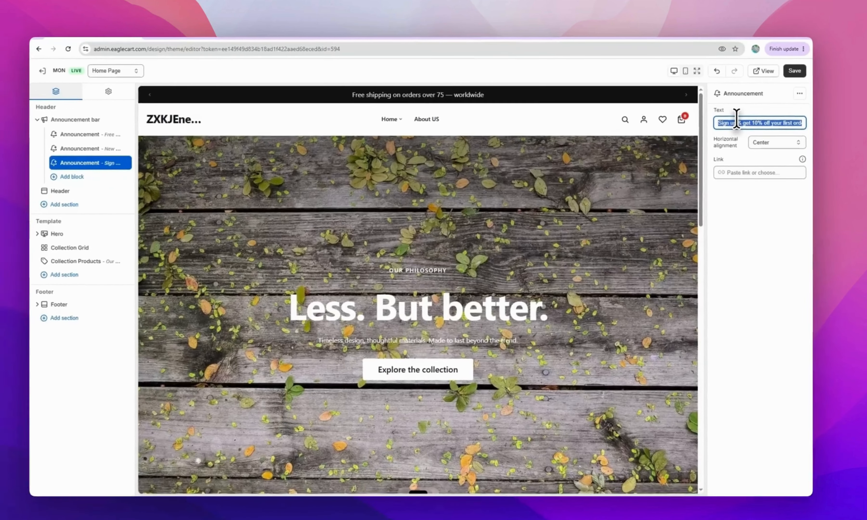
pyautogui.write('we are wholesllers from China')
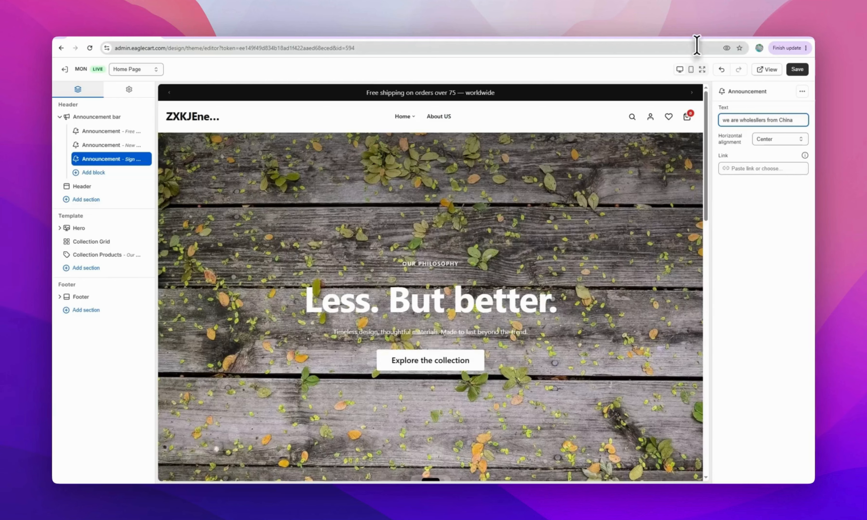
pyautogui.click(103, 145)
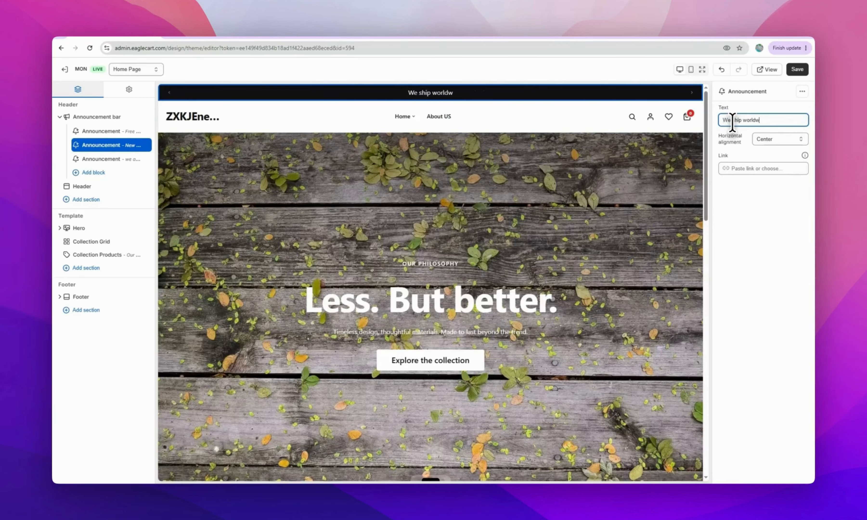
pyautogui.click(94, 131)
pyautogui.tripleClick(750, 120)
pyautogui.write('We are factory')
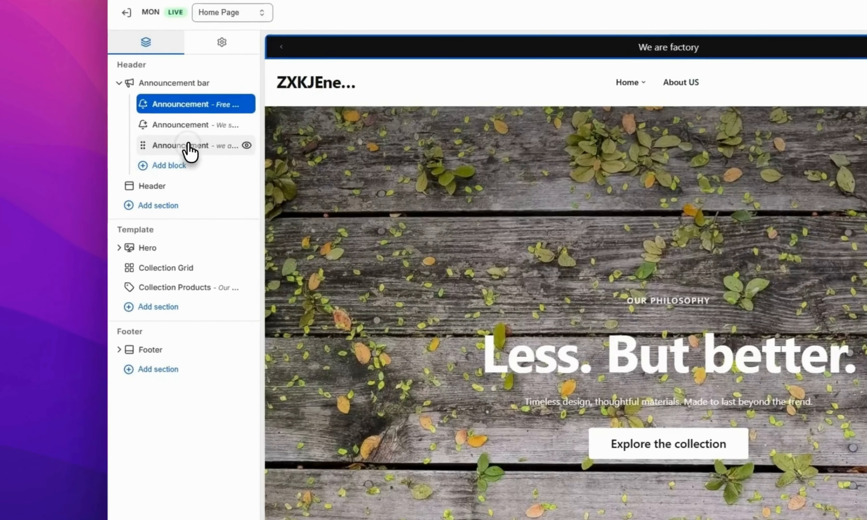
# Delete the wholesaler announcement and collapse the announcement bar
pyautogui.click(106, 159)
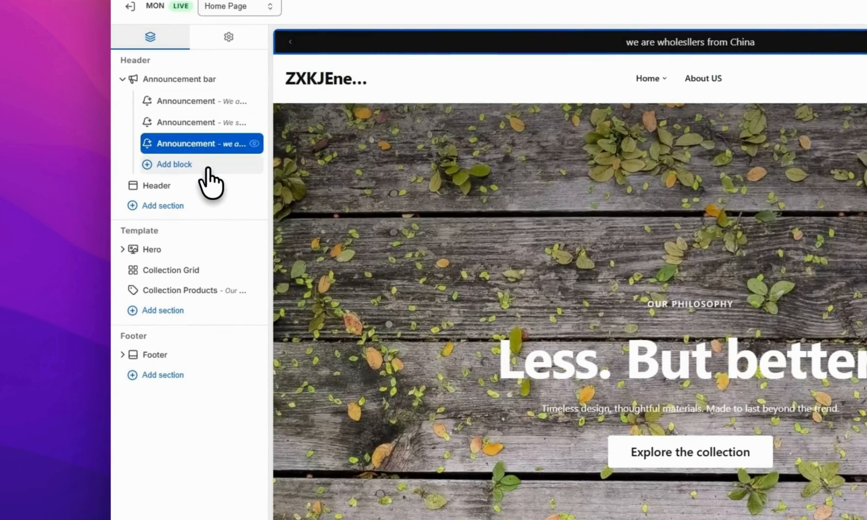
pyautogui.rightClick(190, 151)
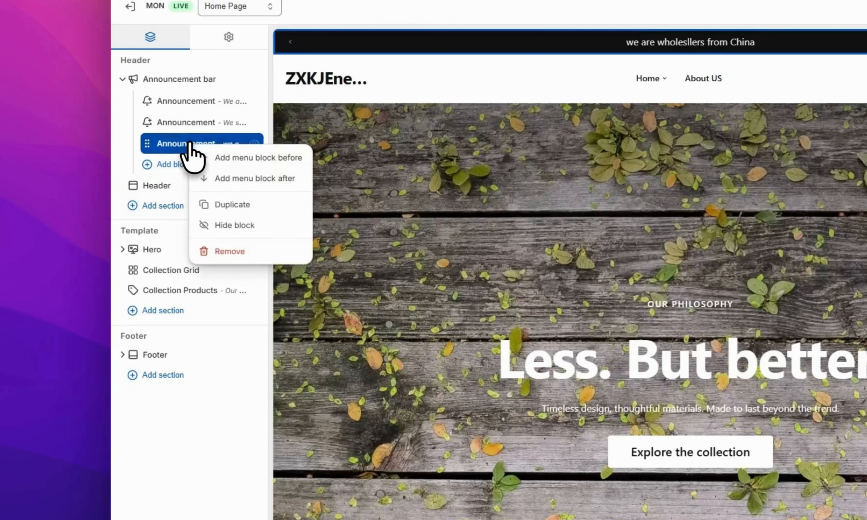
pyautogui.click(233, 251)
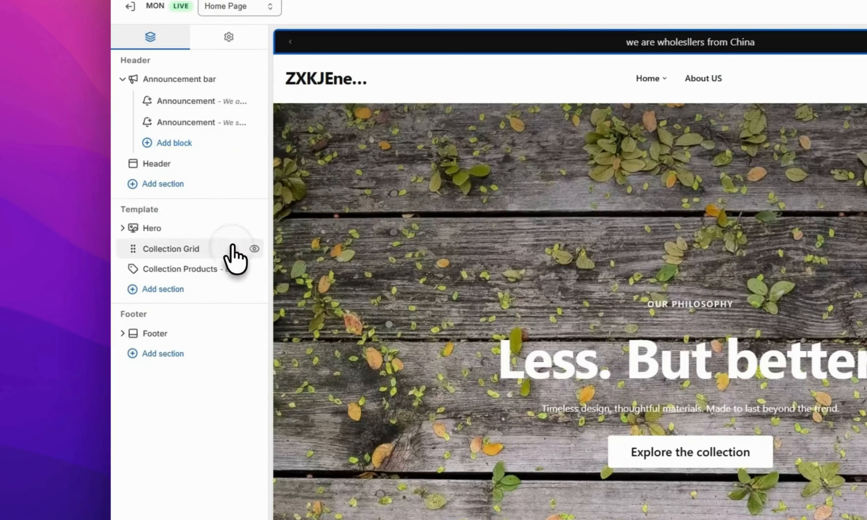
pyautogui.click(123, 79)
# Upload LOGO.jpg as the header's main logo and set its desktop width to 55 px
pyautogui.click(182, 104)
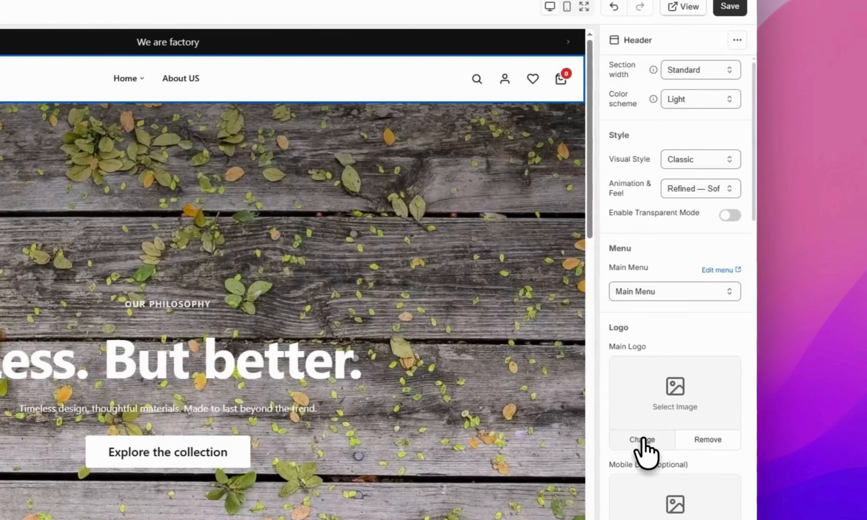
pyautogui.click(668, 441)
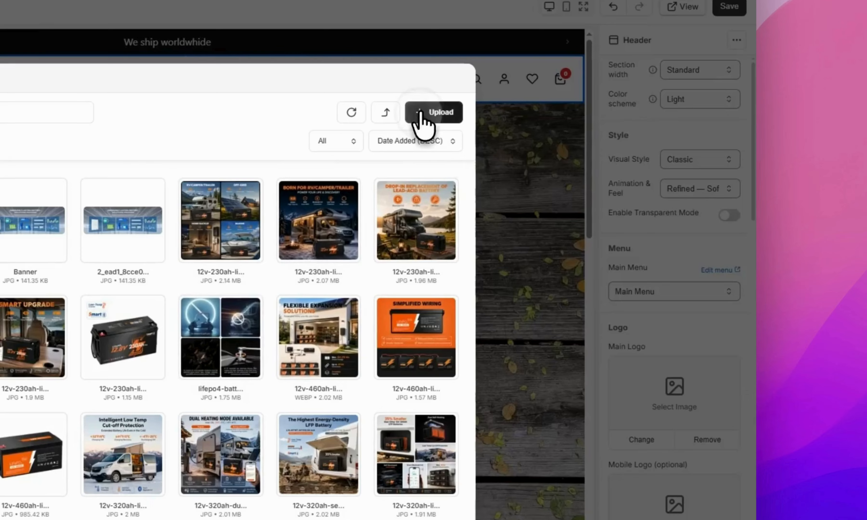
pyautogui.click(421, 114)
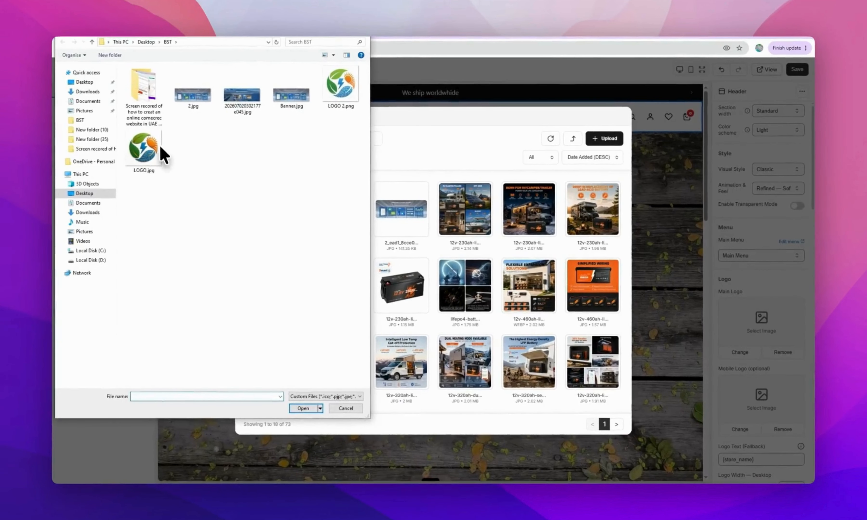
pyautogui.doubleClick(163, 155)
pyautogui.click(381, 243)
pyautogui.scroll(-3, 736, 435)
pyautogui.moveTo(736, 409); pyautogui.dragTo(725, 409)
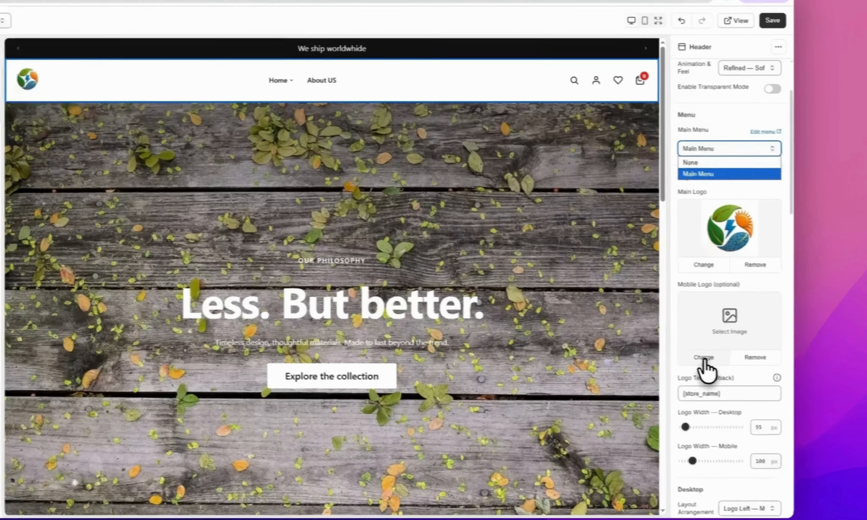
# Set the header's mobile logo to the LOGO image from the Media Manager
pyautogui.click(741, 349)
pyautogui.click(740, 350)
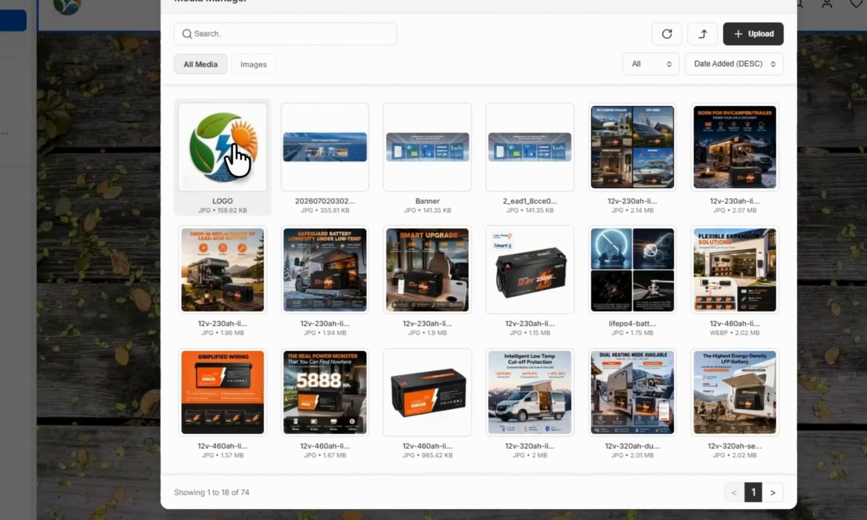
pyautogui.click(11, 148)
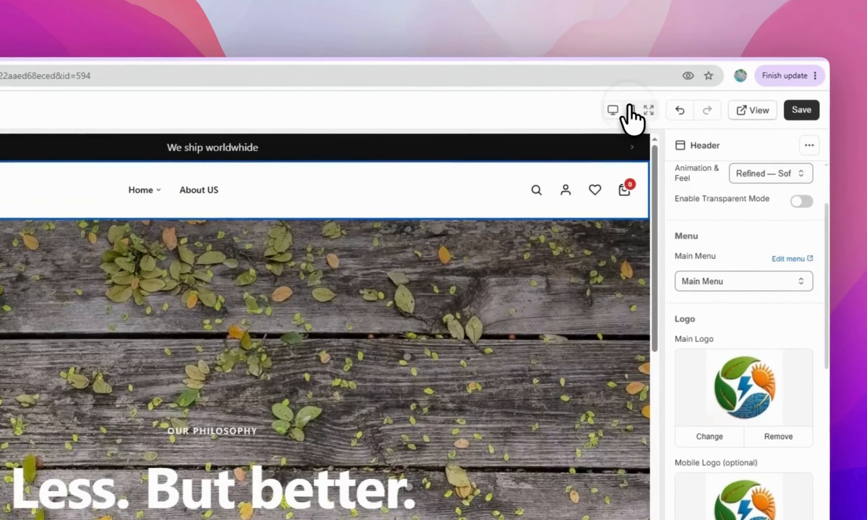
# Check the logo in the mobile preview, return to desktop, and expand the Hero slides
pyautogui.click(651, 0)
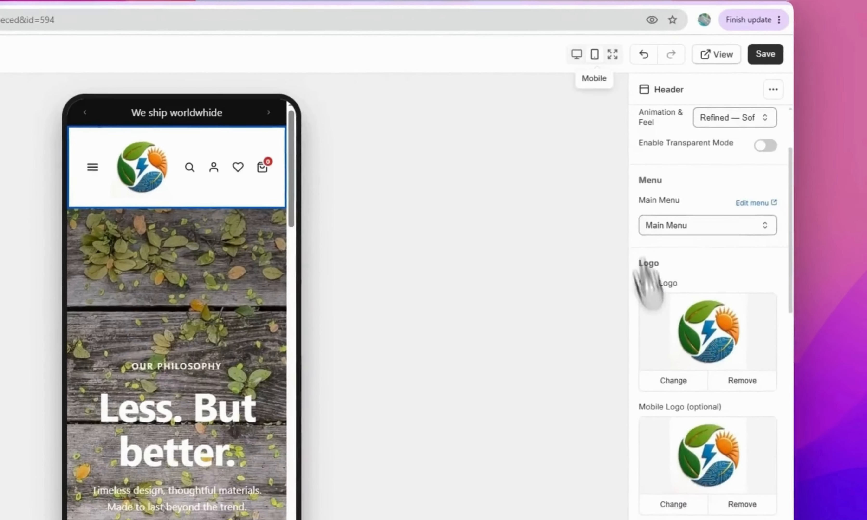
pyautogui.scroll(-5, 658, 370)
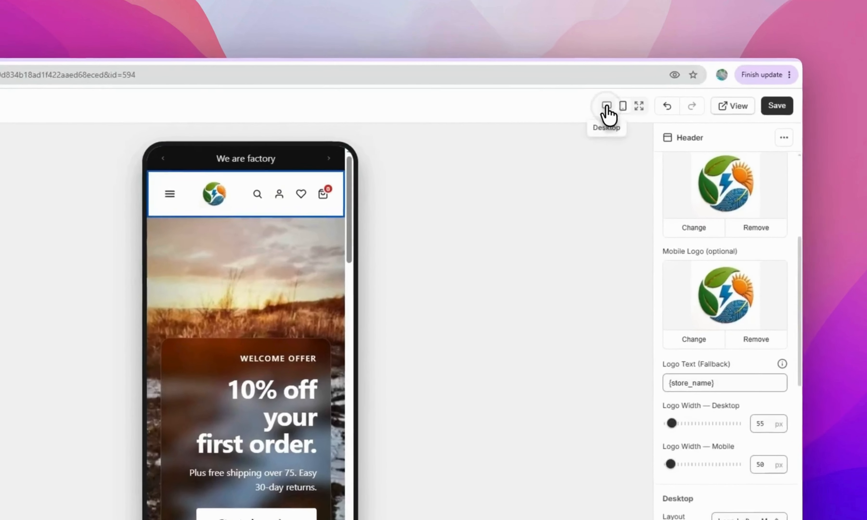
pyautogui.click(607, 105)
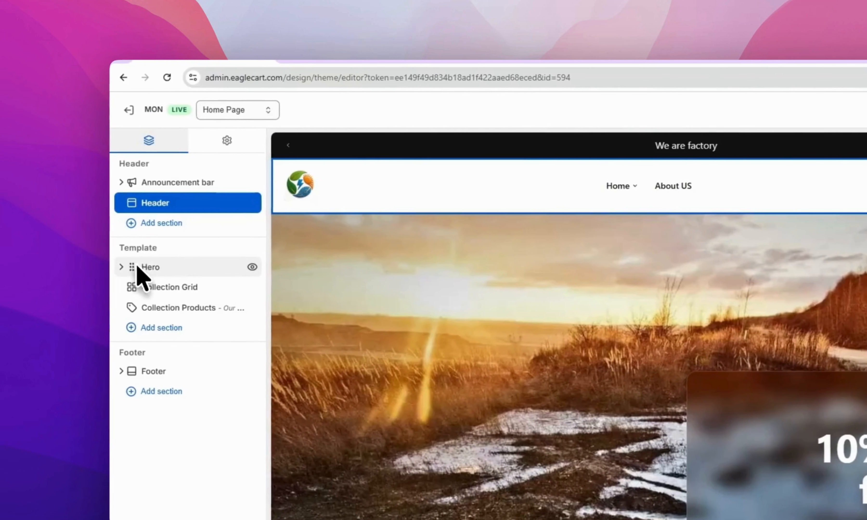
pyautogui.click(139, 269)
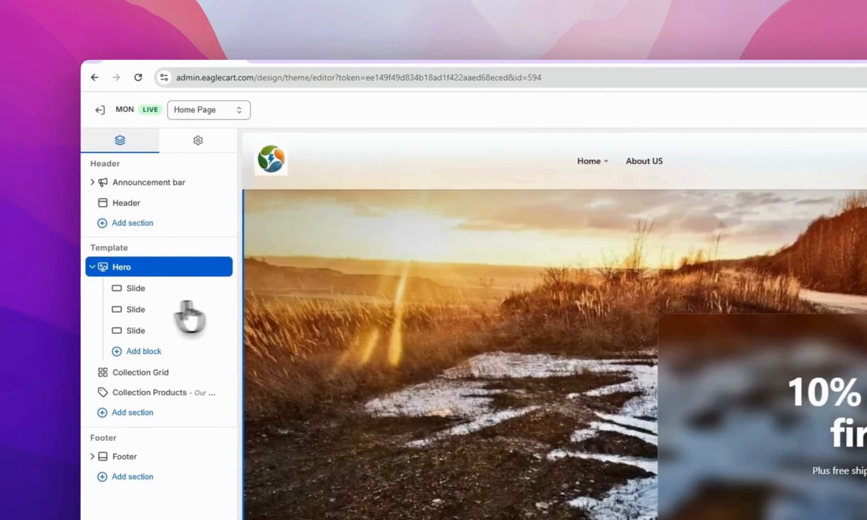
# Delete the second hero slide, leaving a single slide
pyautogui.click(101, 330)
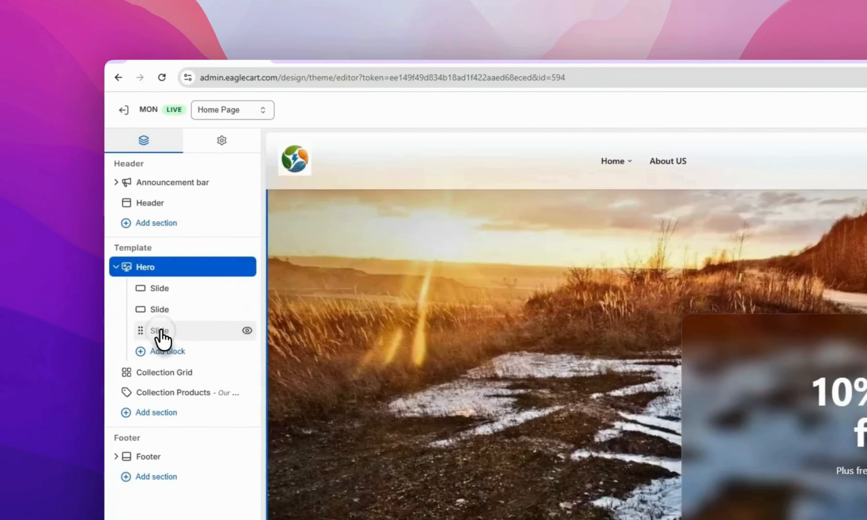
pyautogui.rightClick(173, 310)
pyautogui.click(213, 417)
pyautogui.click(195, 287)
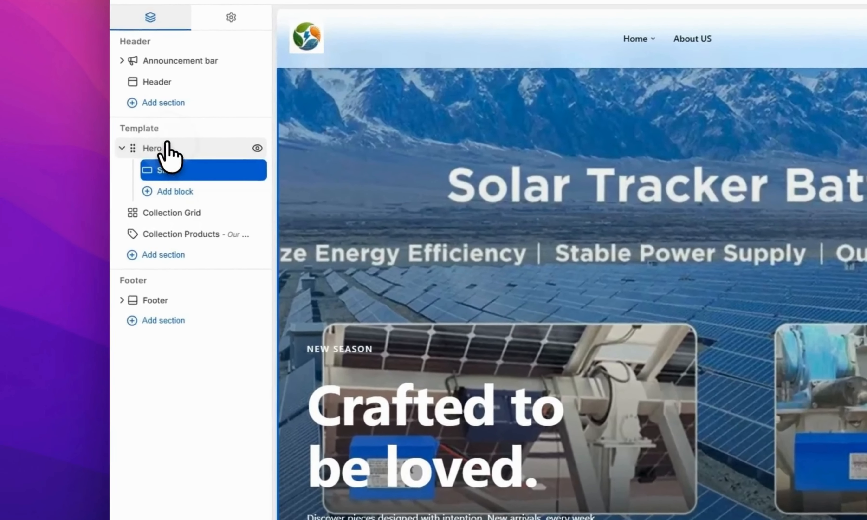
# Set the Hero section's height mode to Adapt to media
pyautogui.click(89, 169)
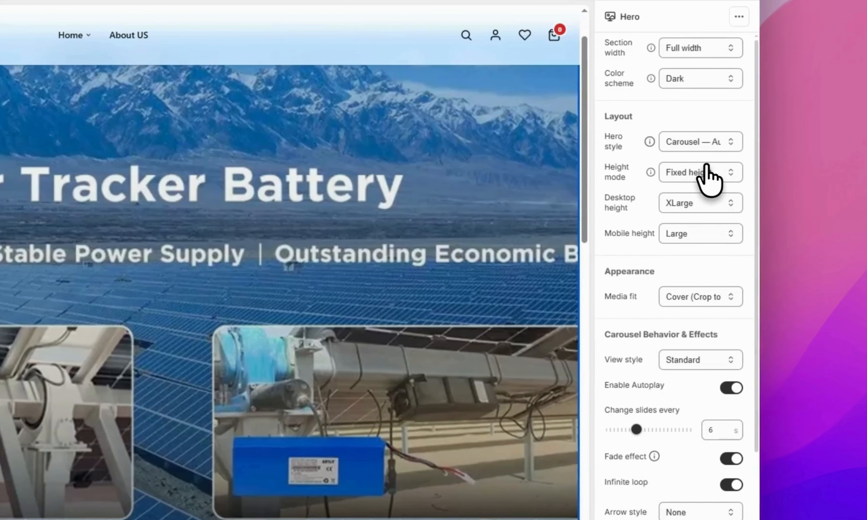
pyautogui.click(704, 172)
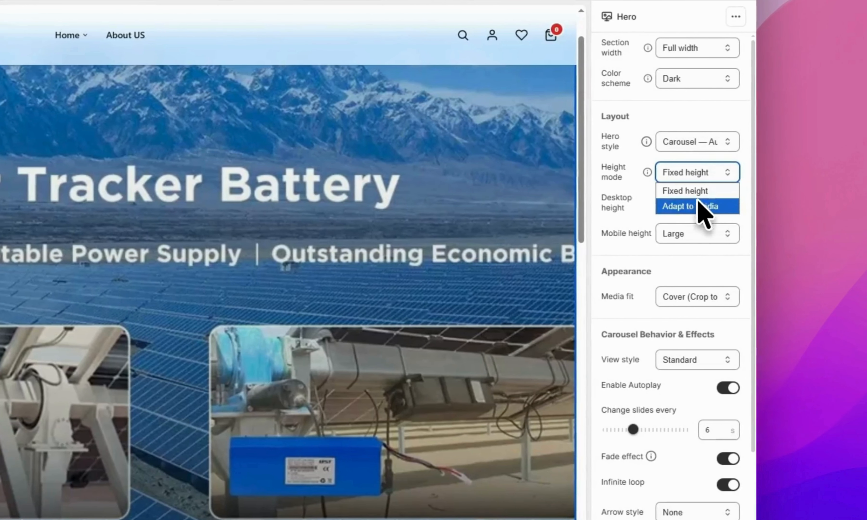
pyautogui.click(698, 207)
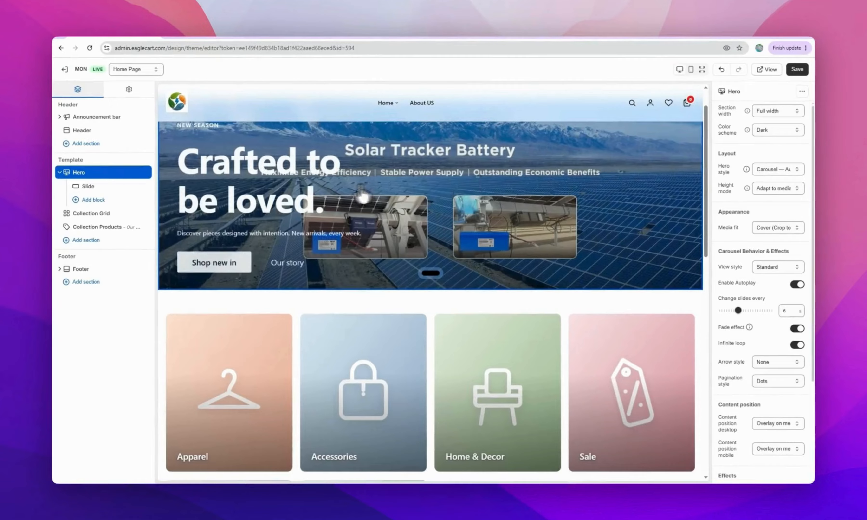
pyautogui.scroll(2, 500, 171)
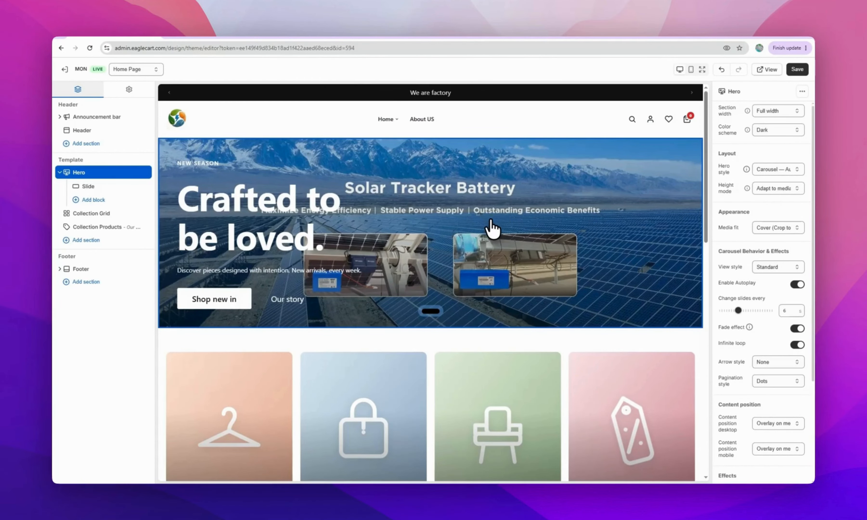
pyautogui.scroll(-5, 494, 224)
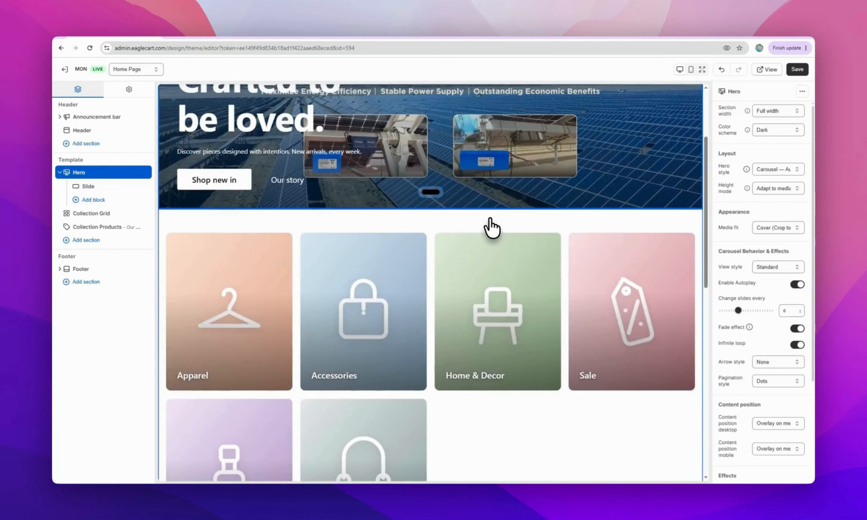
pyautogui.scroll(5, 491, 227)
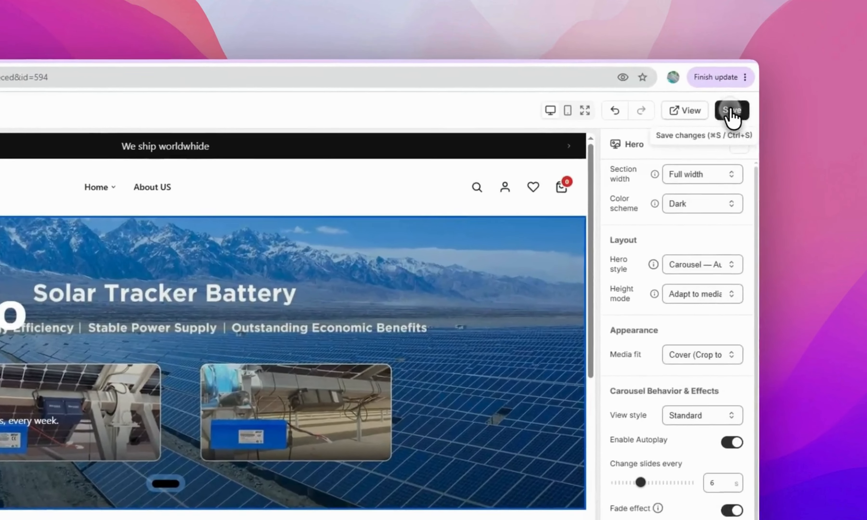
# Save the hero changes and review the shorter banner on the live storefront
pyautogui.click(797, 69)
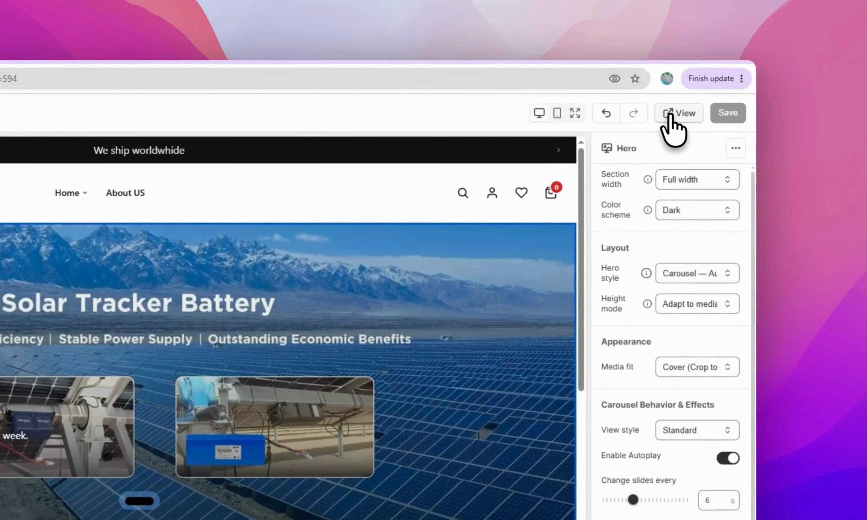
pyautogui.click(671, 115)
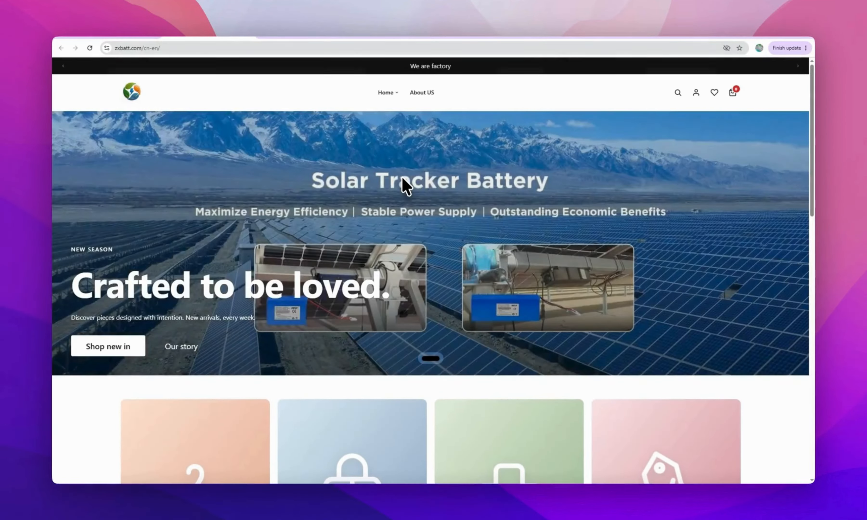
pyautogui.scroll(-7, 403, 177)
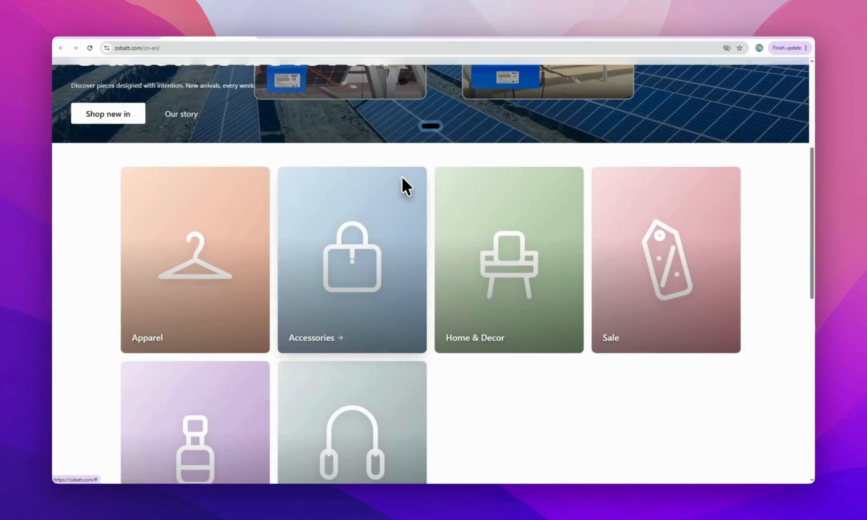
pyautogui.scroll(7, 402, 177)
pyautogui.scroll(-10, 403, 177)
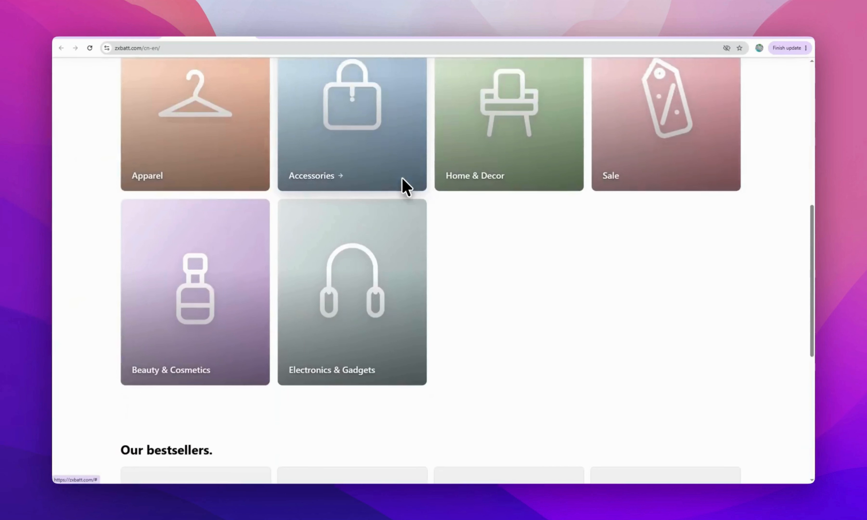
pyautogui.scroll(6, 402, 176)
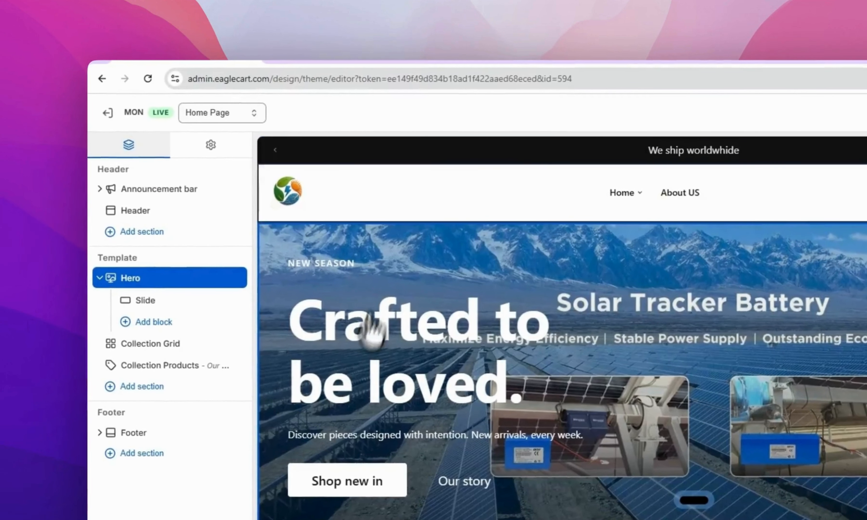
# Fill the Collection Grid with RV Lithium, 12V LiFePO4 and Marine Lithium Batteries collections
pyautogui.click(100, 278)
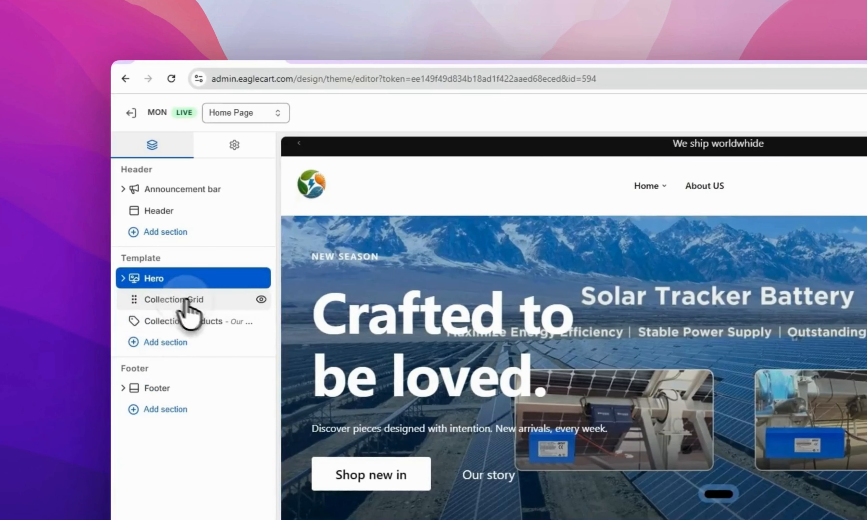
pyautogui.click(185, 302)
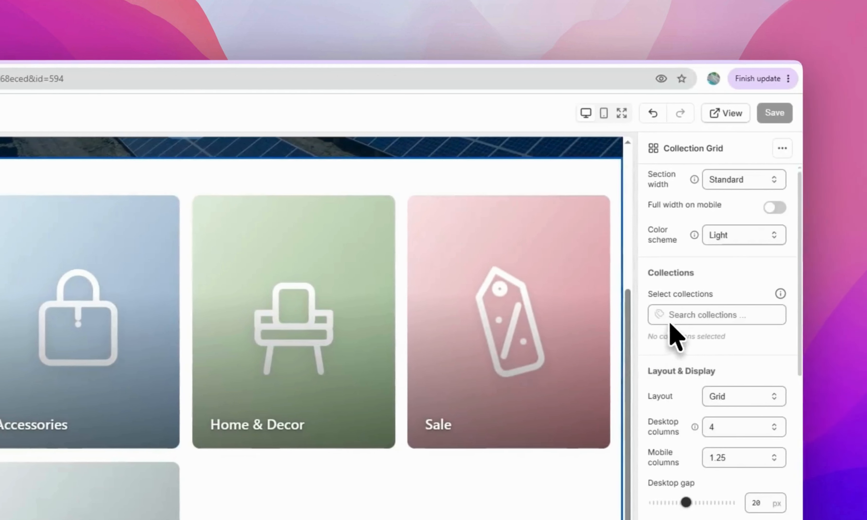
pyautogui.click(674, 316)
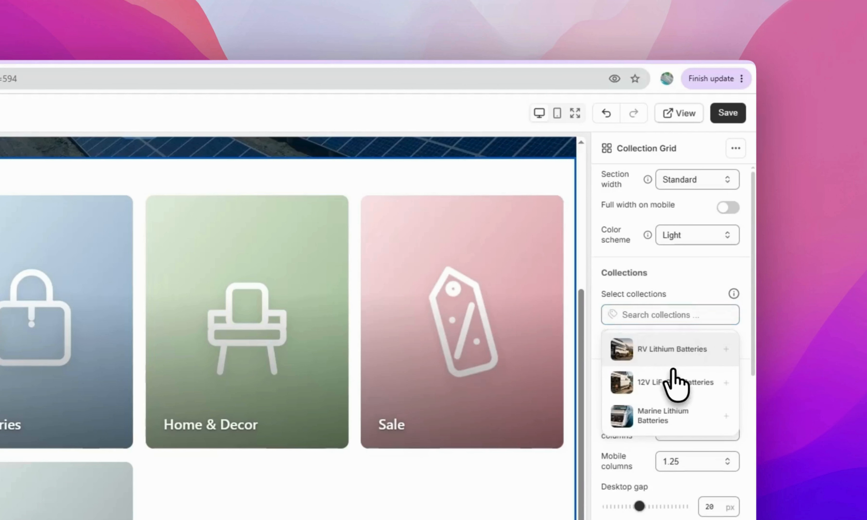
pyautogui.click(670, 379)
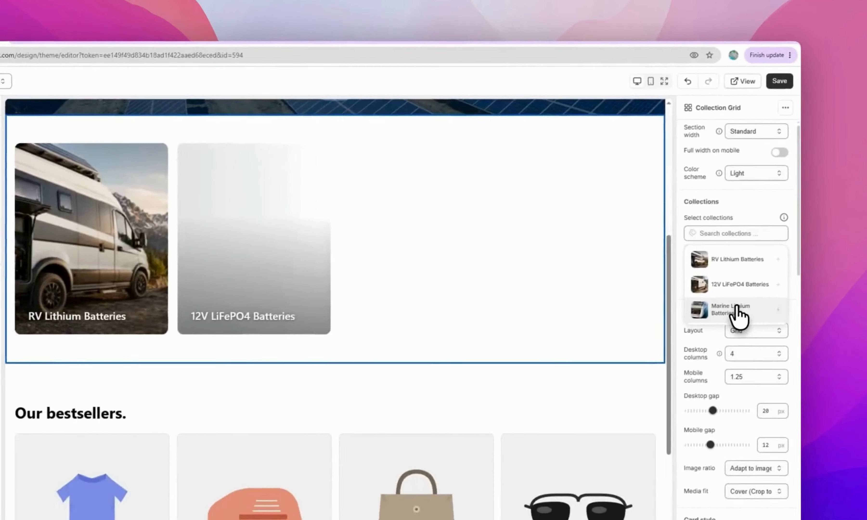
pyautogui.click(670, 417)
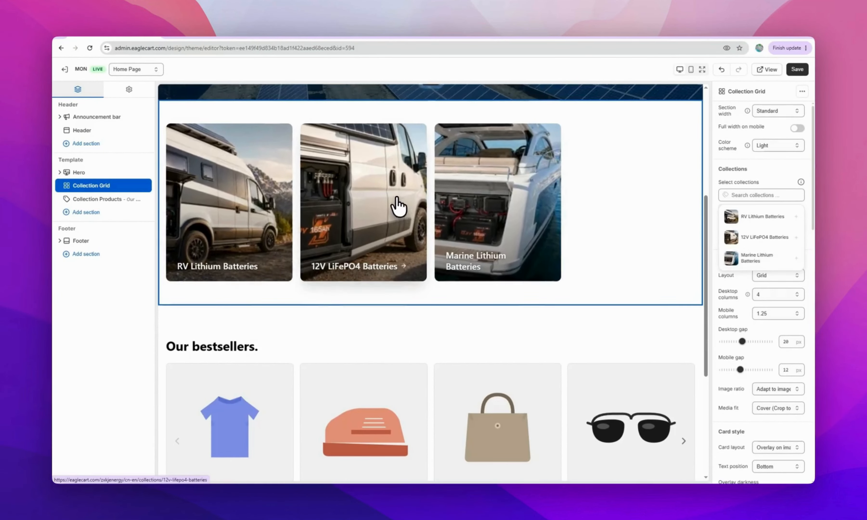
pyautogui.scroll(3, 398, 208)
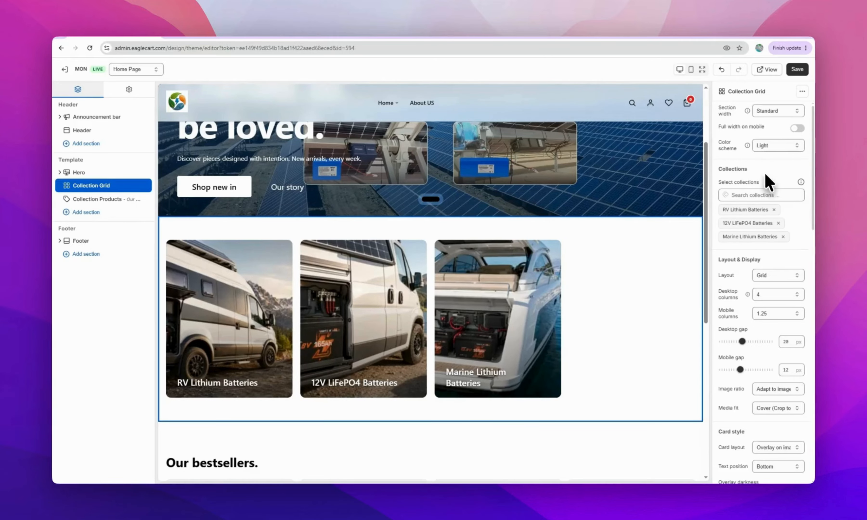
pyautogui.scroll(-10, 769, 182)
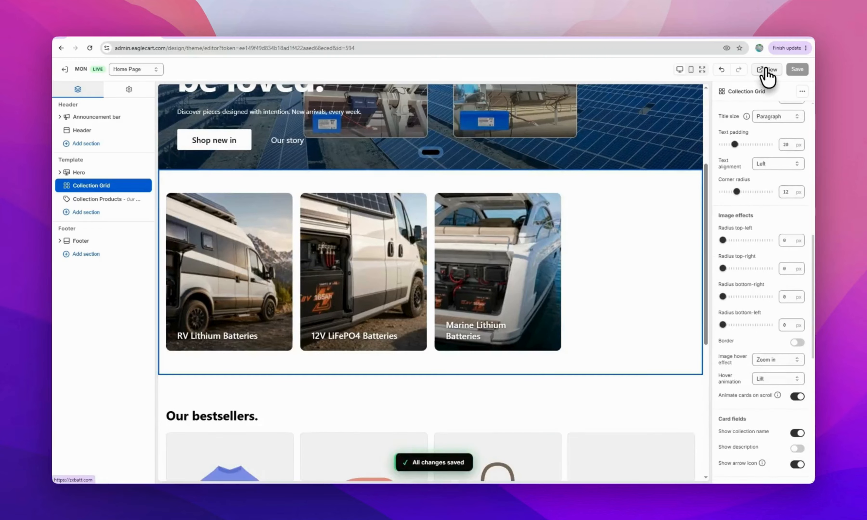
# Check the three battery collection tiles on the live storefront
pyautogui.click(768, 70)
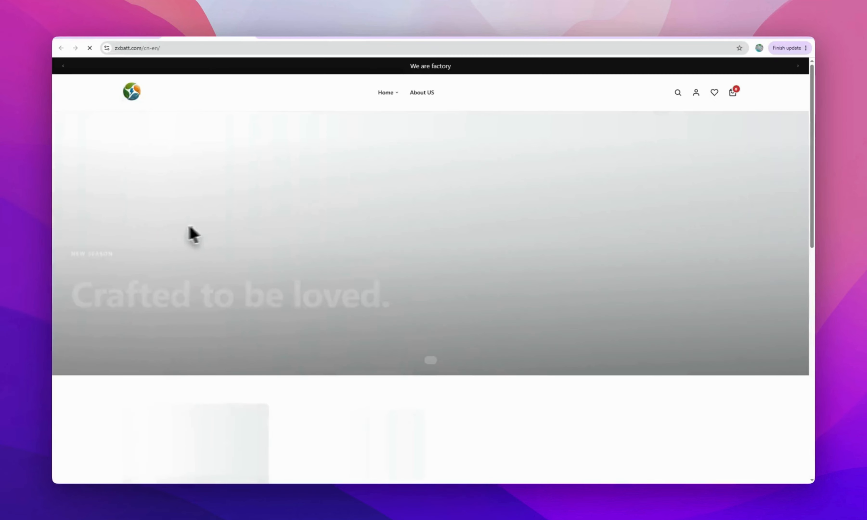
pyautogui.scroll(-5, 169, 243)
pyautogui.scroll(-1, 172, 241)
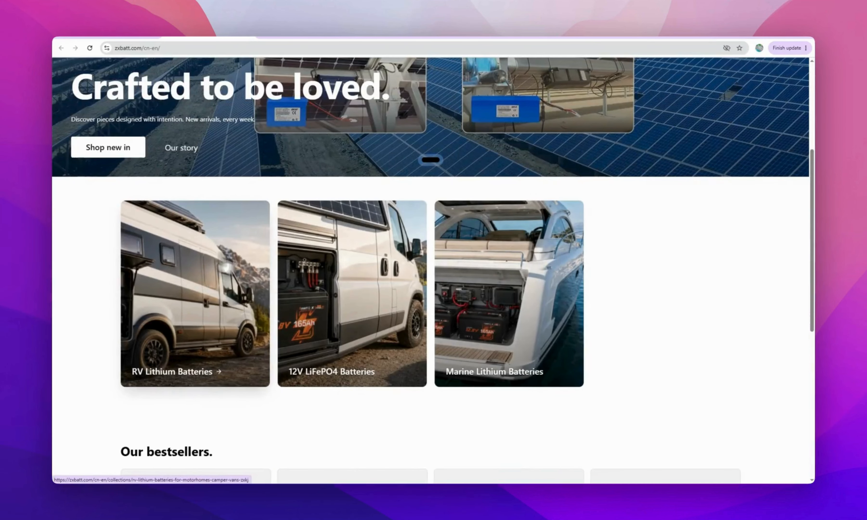
pyautogui.scroll(-7, 353, 257)
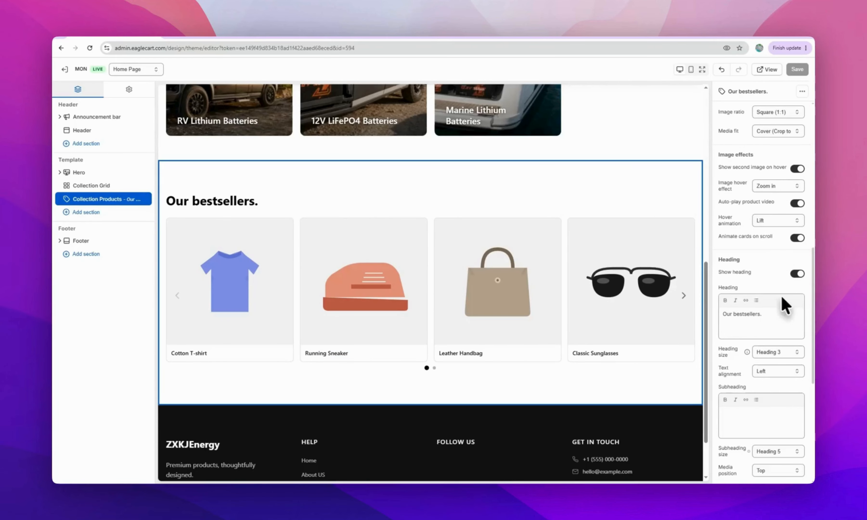
# Feed the Our bestsellers slider from the RV Lithium Batteries collection and save
pyautogui.scroll(15, 760, 274)
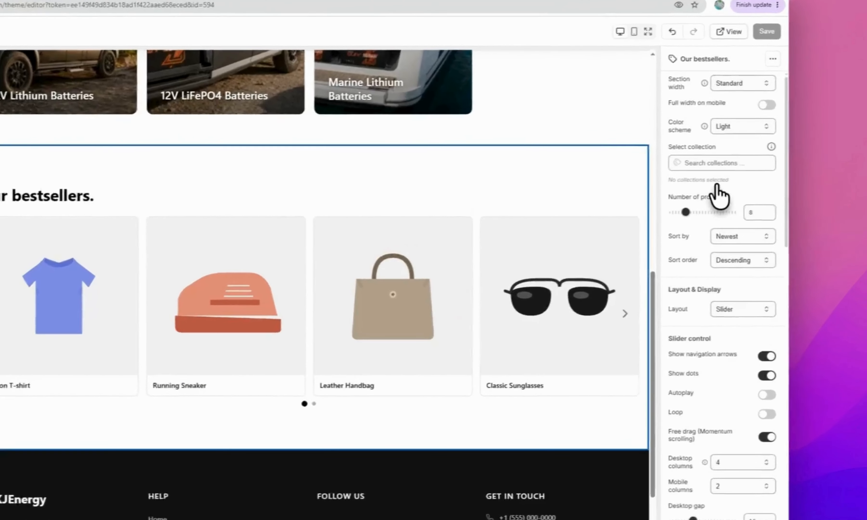
pyautogui.click(757, 174)
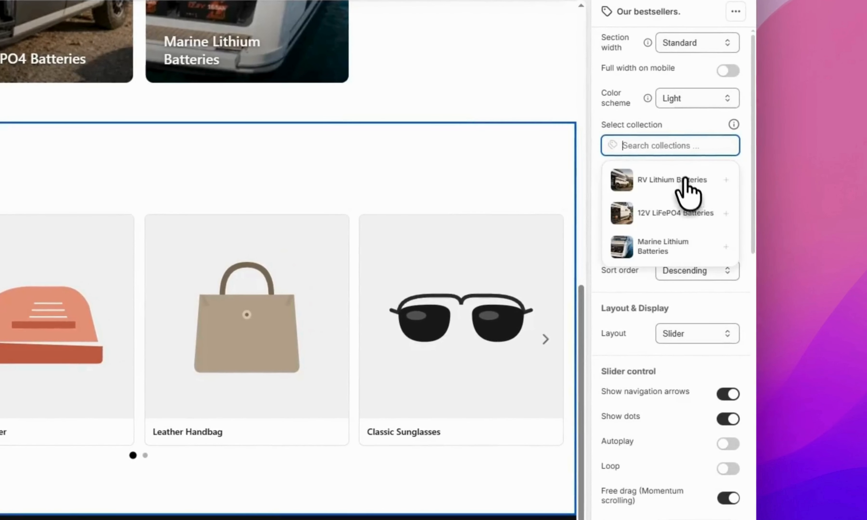
pyautogui.click(686, 186)
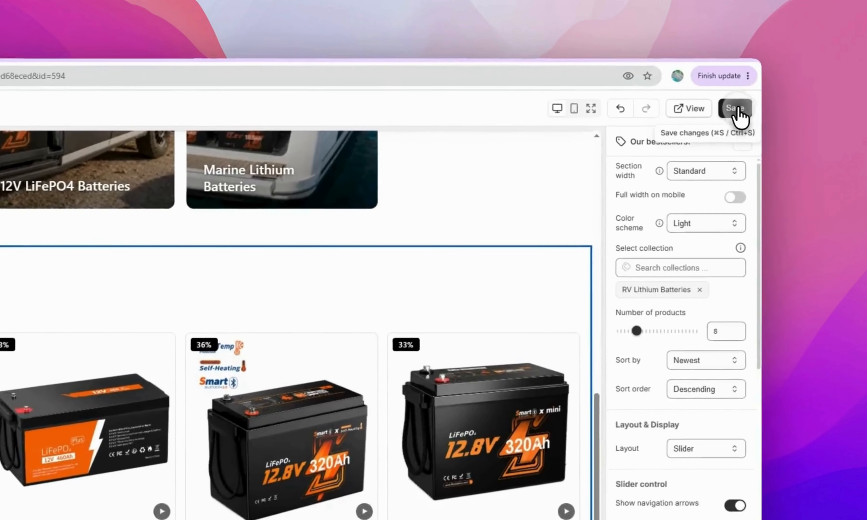
pyautogui.click(798, 69)
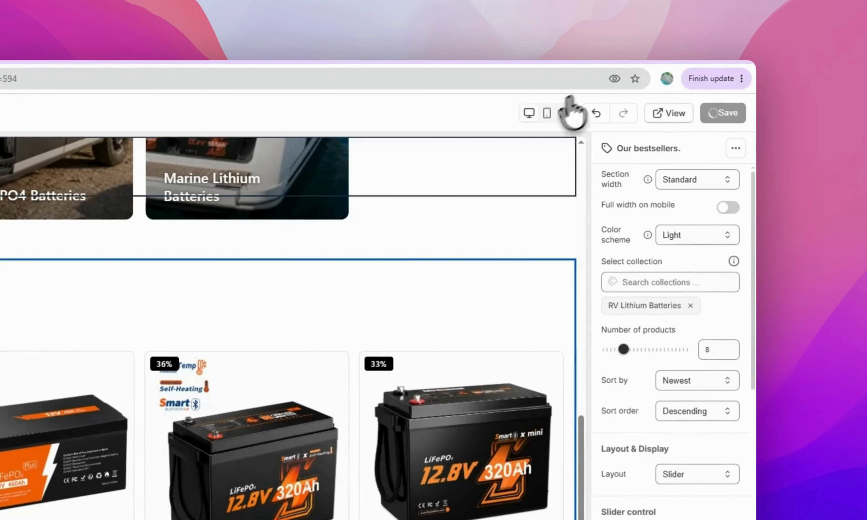
# Switch to the mobile preview and review the page layout
pyautogui.click(557, 113)
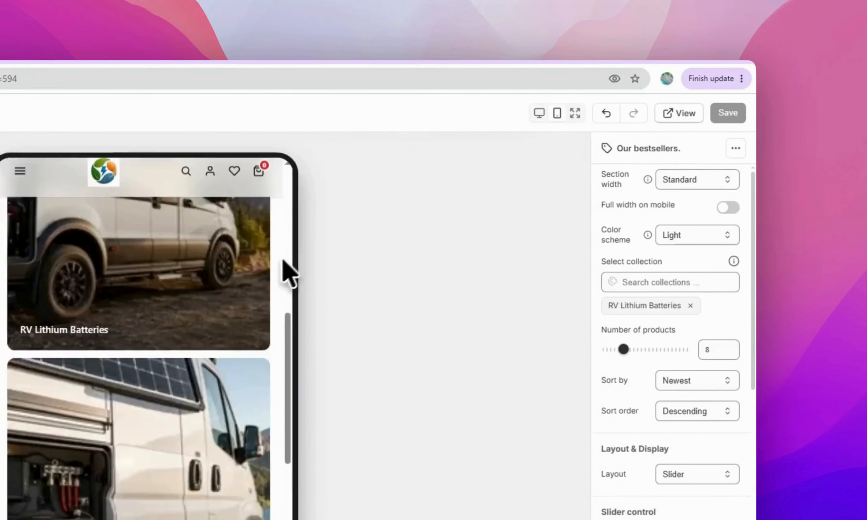
pyautogui.scroll(-10, 194, 358)
pyautogui.scroll(3, 203, 351)
pyautogui.moveTo(190, 354); pyautogui.dragTo(85, 368)
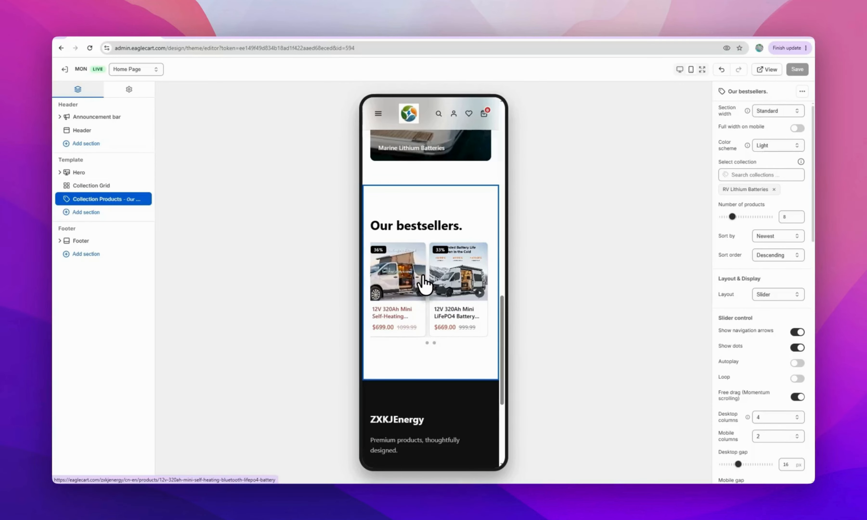
pyautogui.scroll(-5, 442, 350)
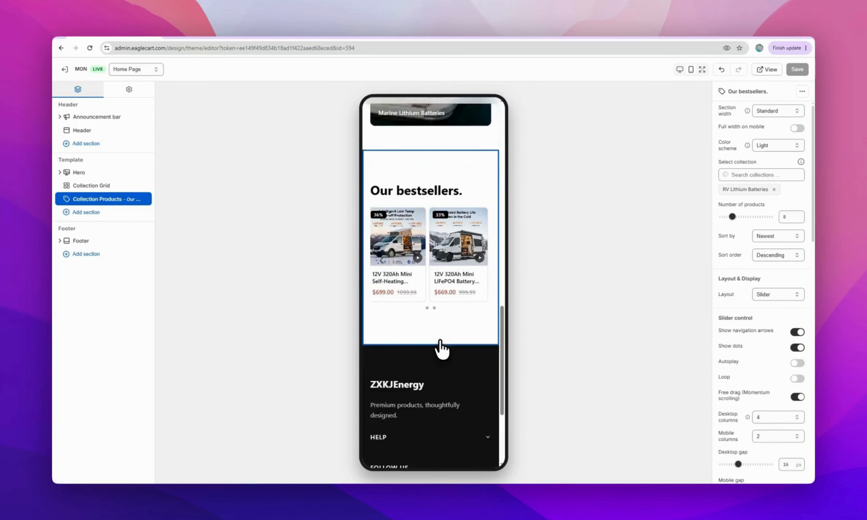
pyautogui.scroll(10, 441, 350)
pyautogui.scroll(8, 442, 349)
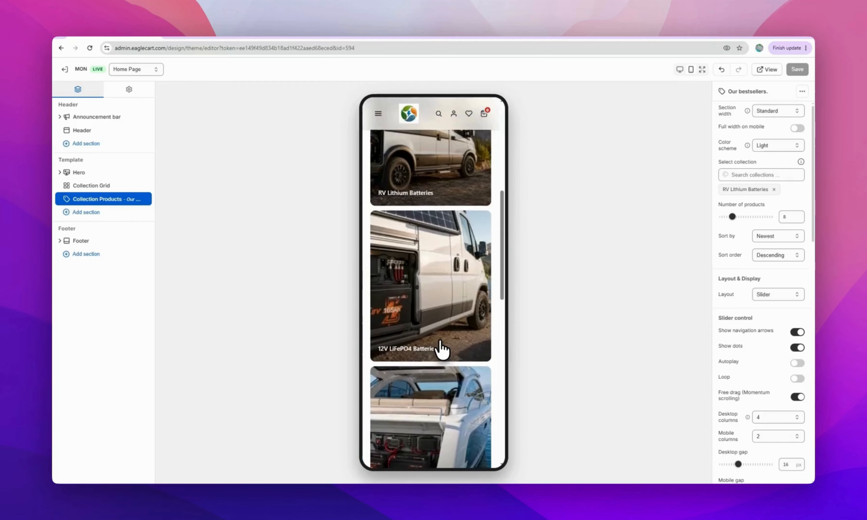
pyautogui.scroll(-2, 444, 352)
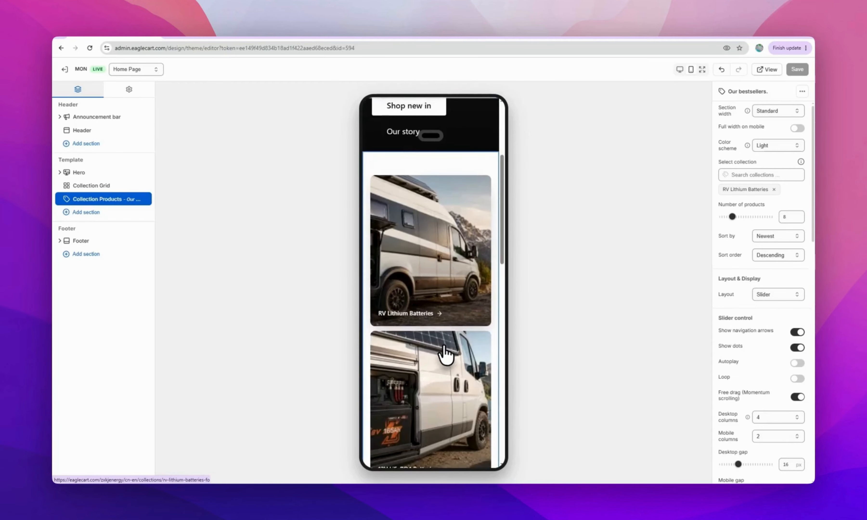
pyautogui.scroll(-4, 398, 173)
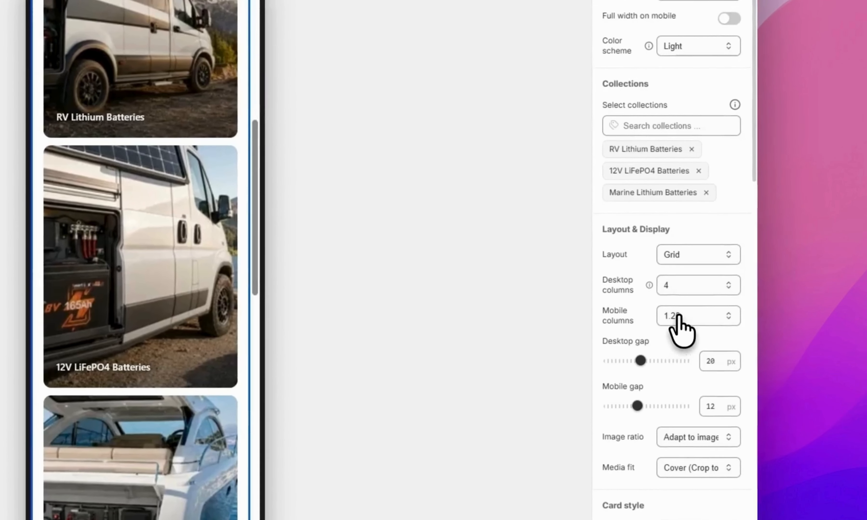
# Set the Collection Grid to 2 mobile columns with a Slider layout
pyautogui.click(678, 317)
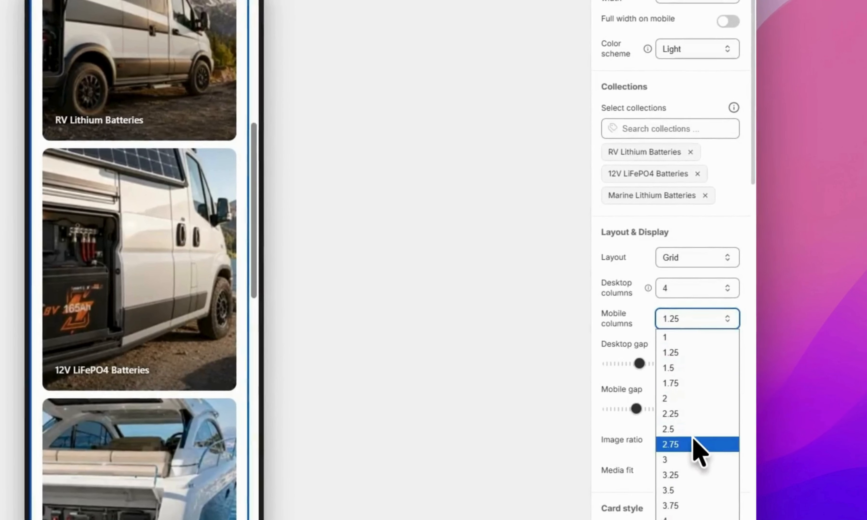
pyautogui.click(690, 489)
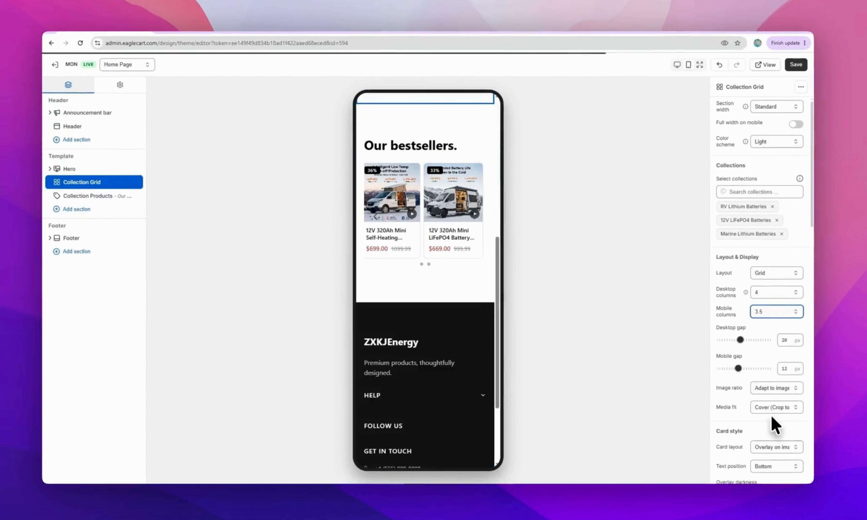
pyautogui.scroll(5, 405, 256)
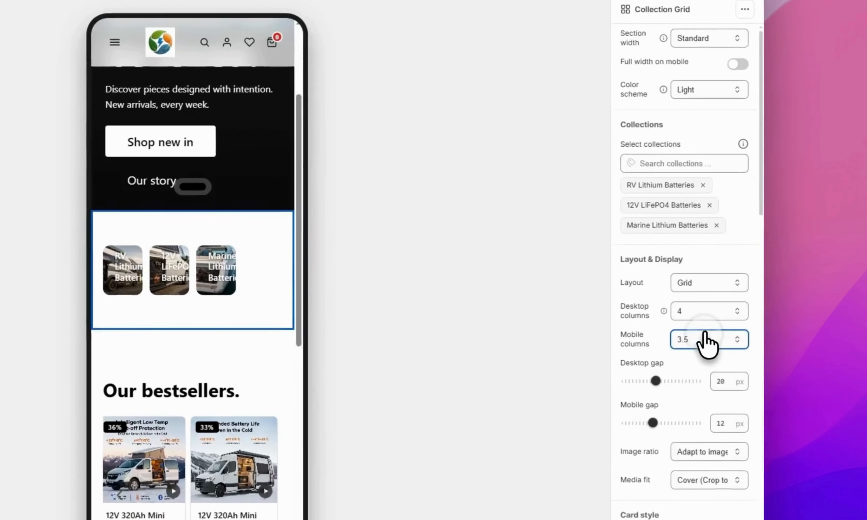
pyautogui.click(776, 314)
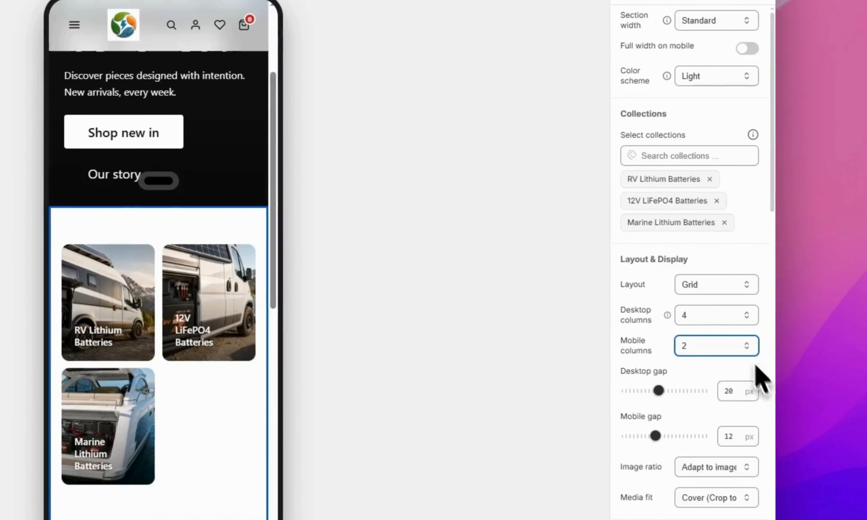
pyautogui.click(700, 285)
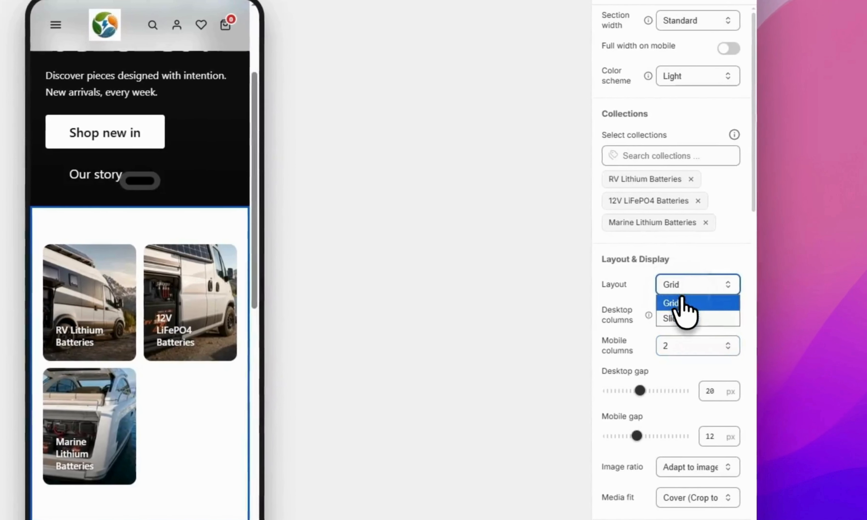
pyautogui.click(703, 320)
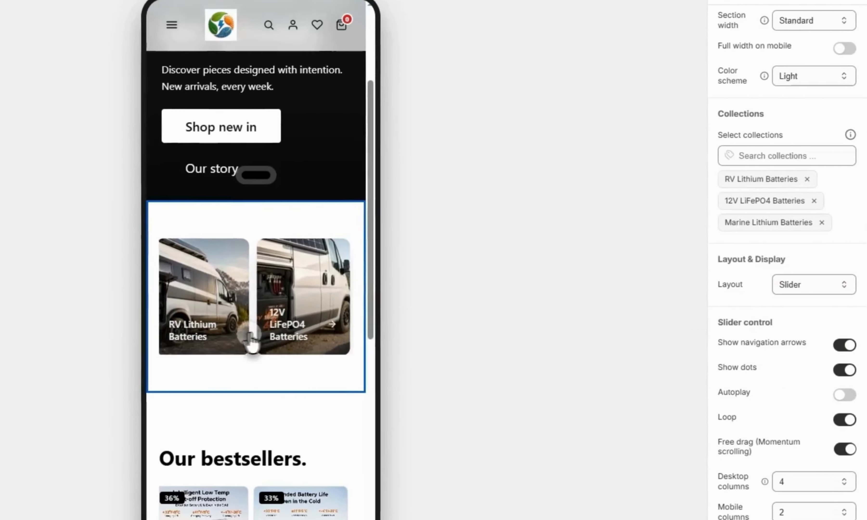
pyautogui.moveTo(132, 335); pyautogui.dragTo(42, 336)
pyautogui.moveTo(225, 338); pyautogui.dragTo(401, 335)
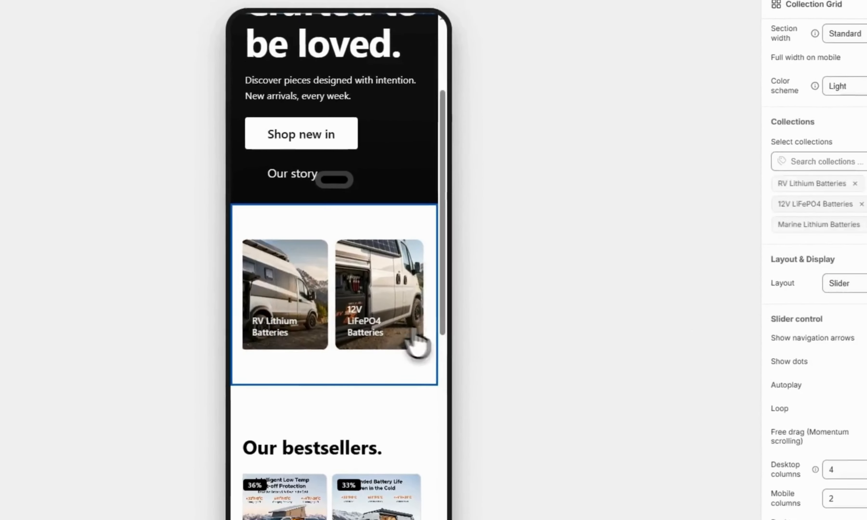
# Show 1.75 bestseller products per row on mobile, then return to desktop view
pyautogui.scroll(-10, 764, 316)
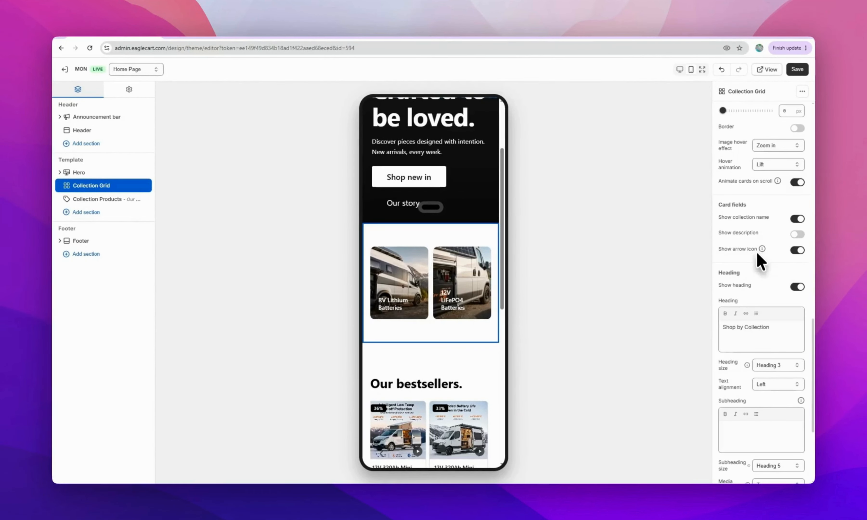
pyautogui.scroll(-3, 758, 253)
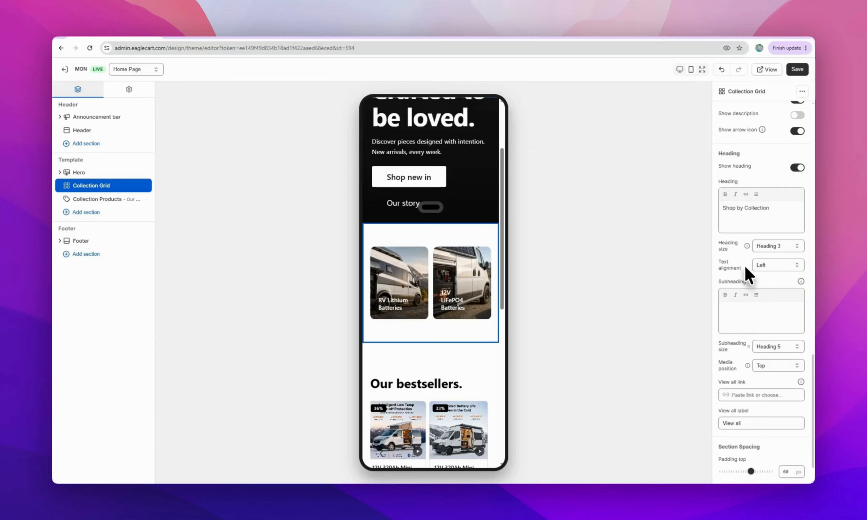
pyautogui.scroll(-1, 745, 265)
pyautogui.scroll(15, 745, 264)
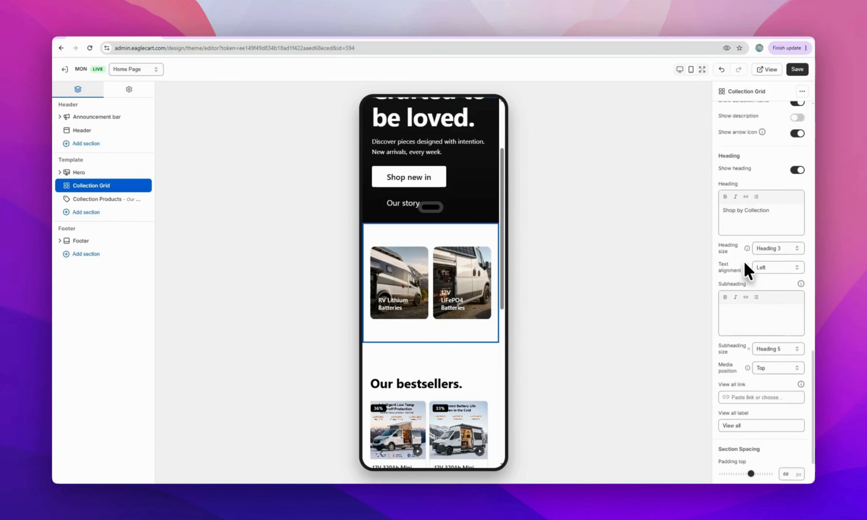
pyautogui.scroll(6, 746, 270)
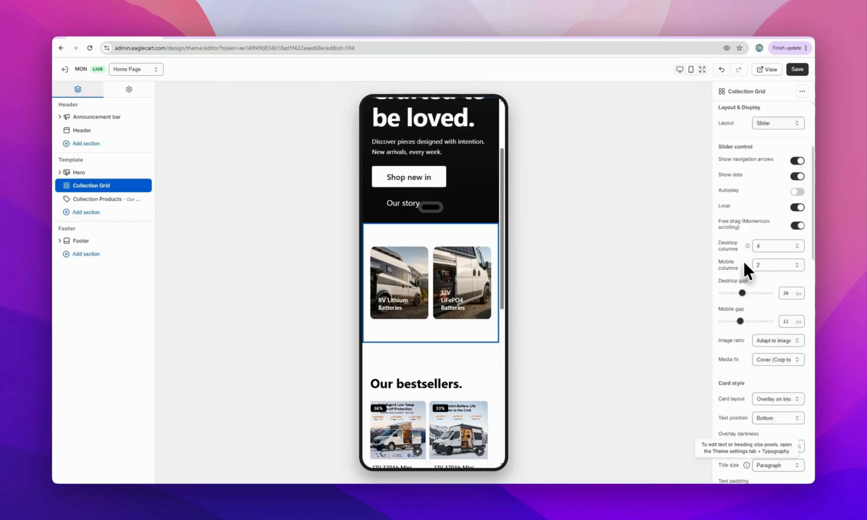
pyautogui.scroll(3, 748, 270)
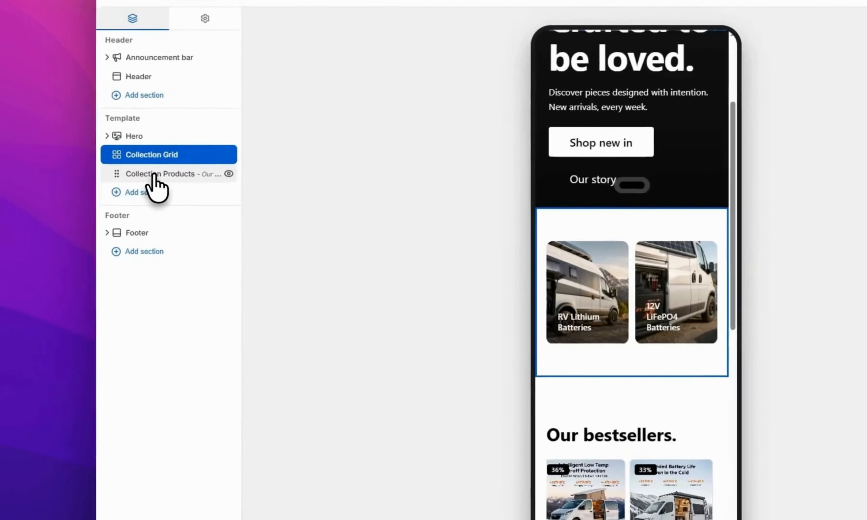
pyautogui.click(90, 200)
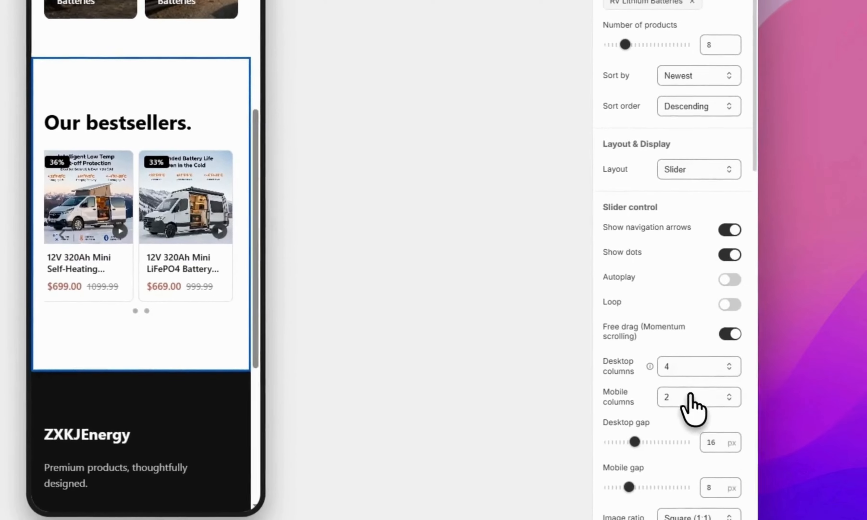
pyautogui.click(690, 396)
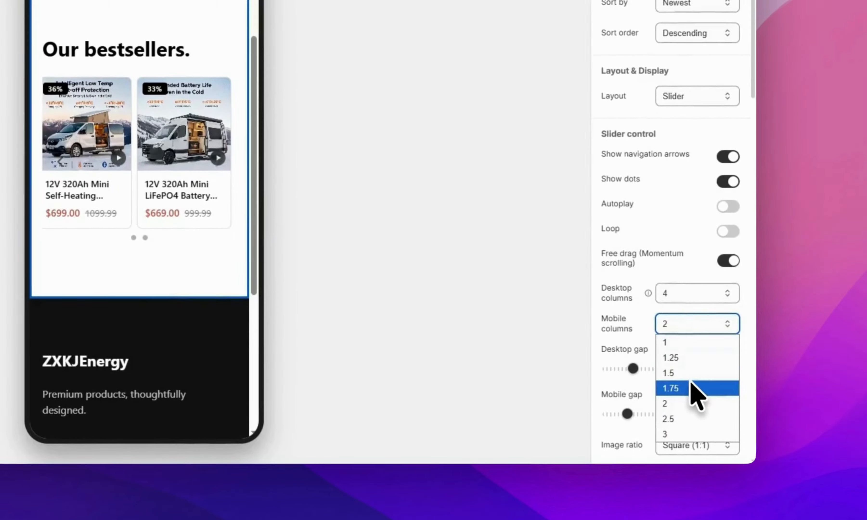
pyautogui.click(699, 389)
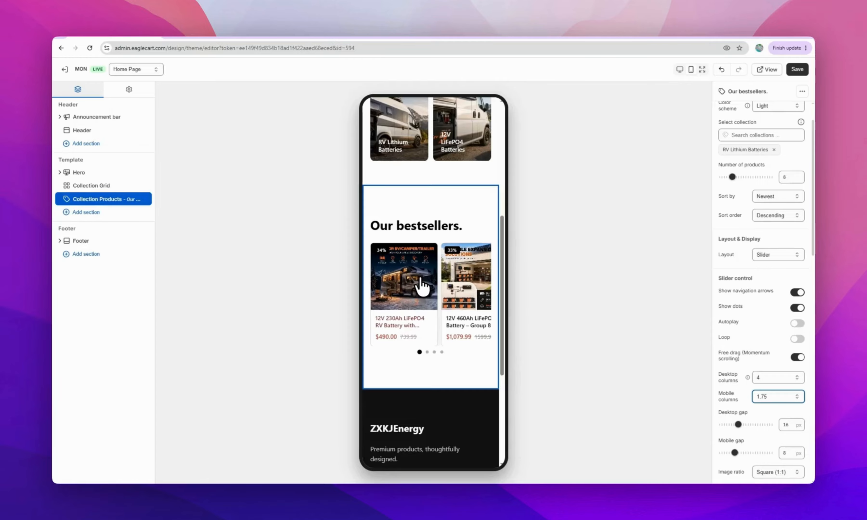
pyautogui.scroll(-10, 423, 286)
pyautogui.scroll(12, 422, 286)
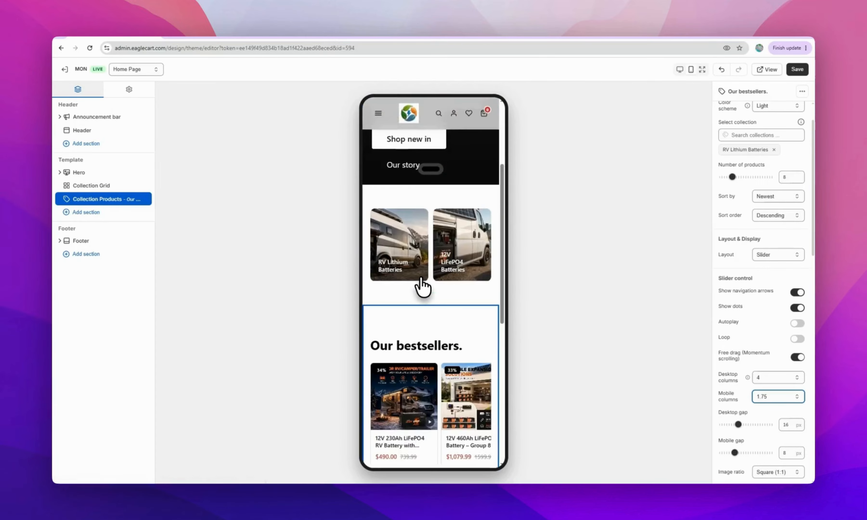
pyautogui.scroll(4, 422, 282)
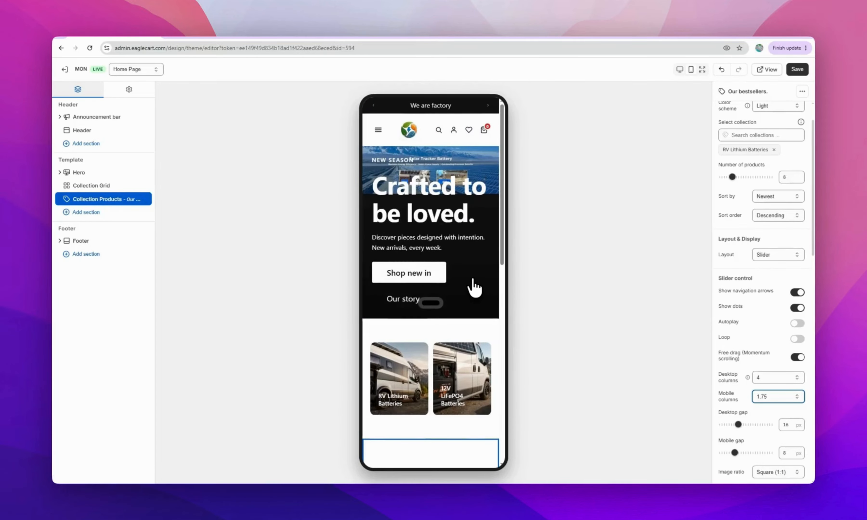
pyautogui.scroll(-5, 473, 286)
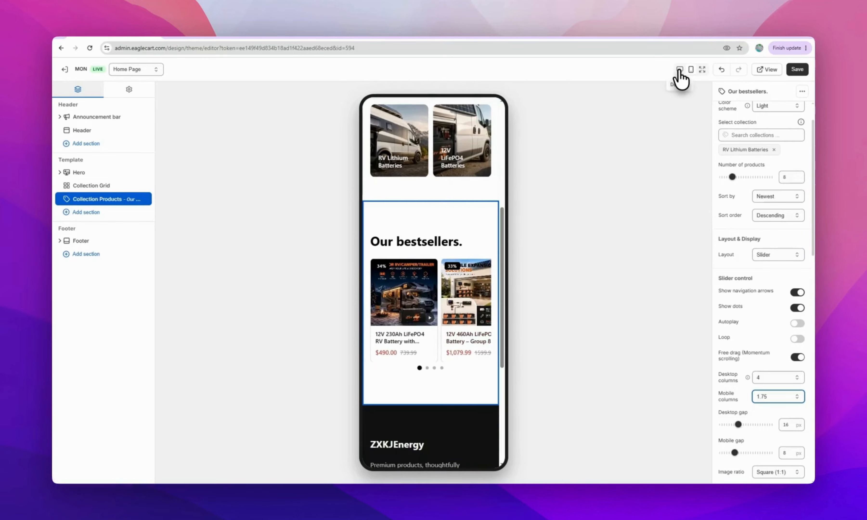
pyautogui.click(679, 70)
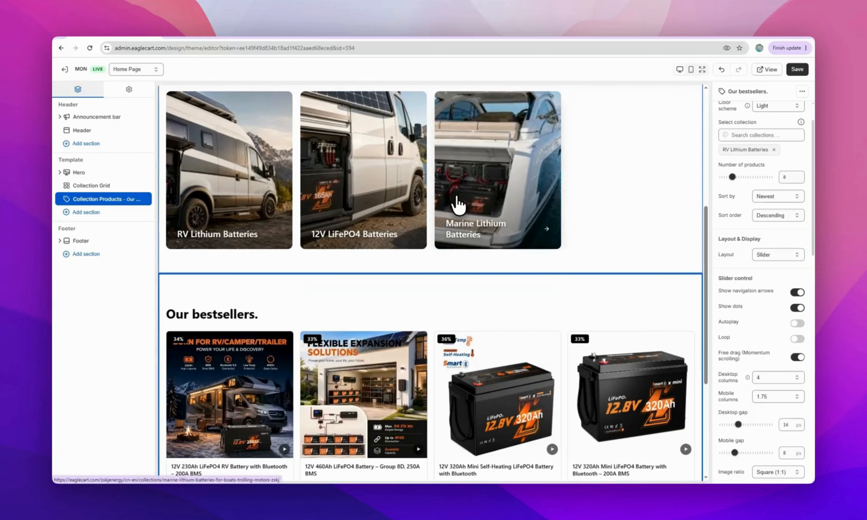
# Replace the footer contact info with the store's email, phone number and pasted address
pyautogui.scroll(-5, 457, 205)
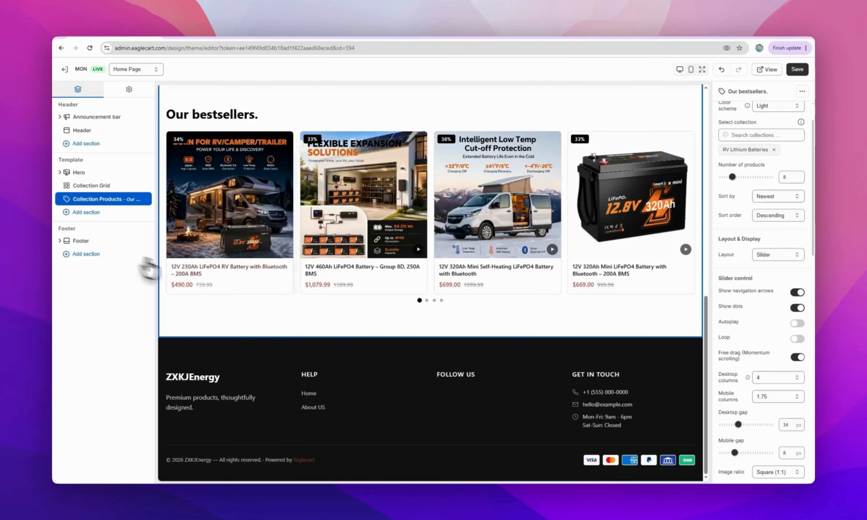
pyautogui.click(139, 241)
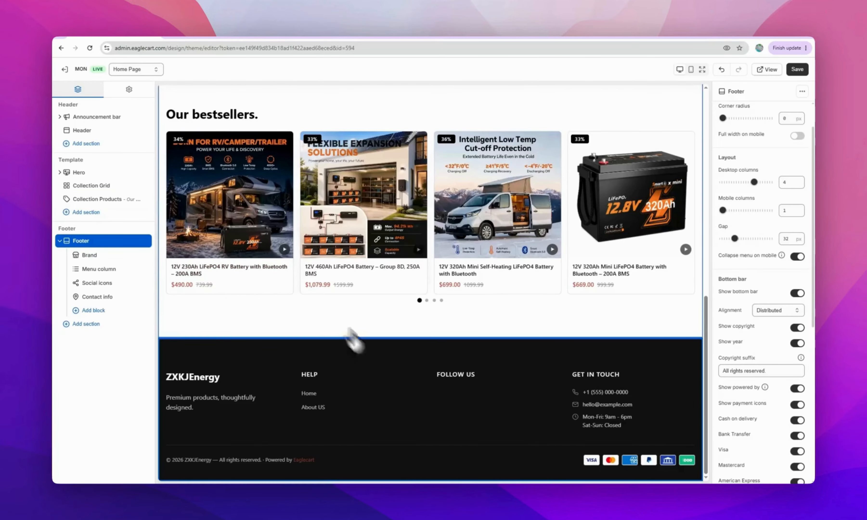
pyautogui.click(594, 411)
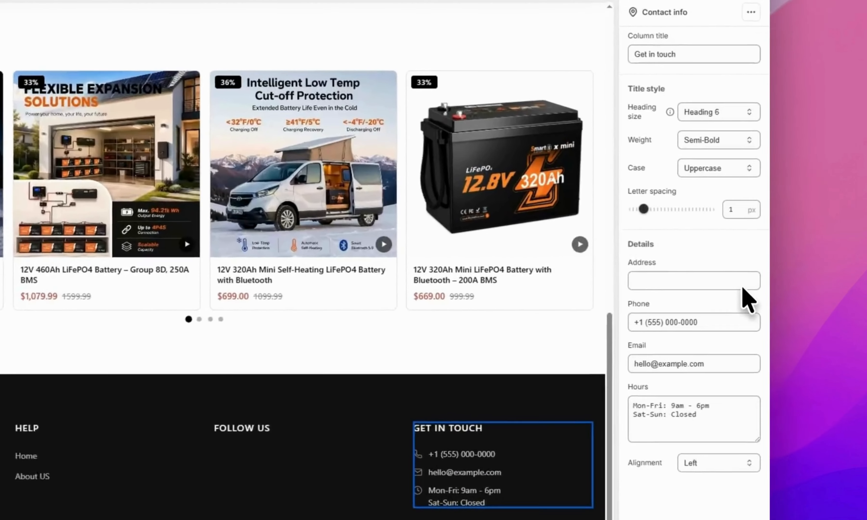
pyautogui.moveTo(805, 331); pyautogui.dragTo(708, 329)
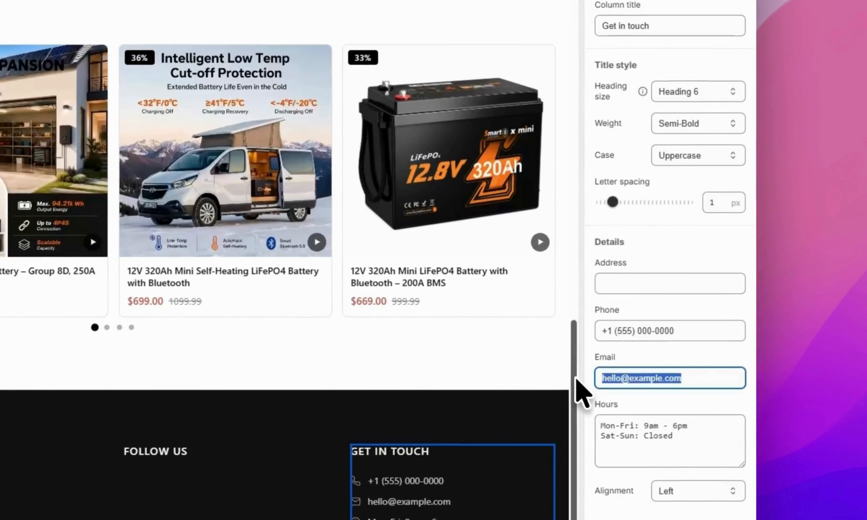
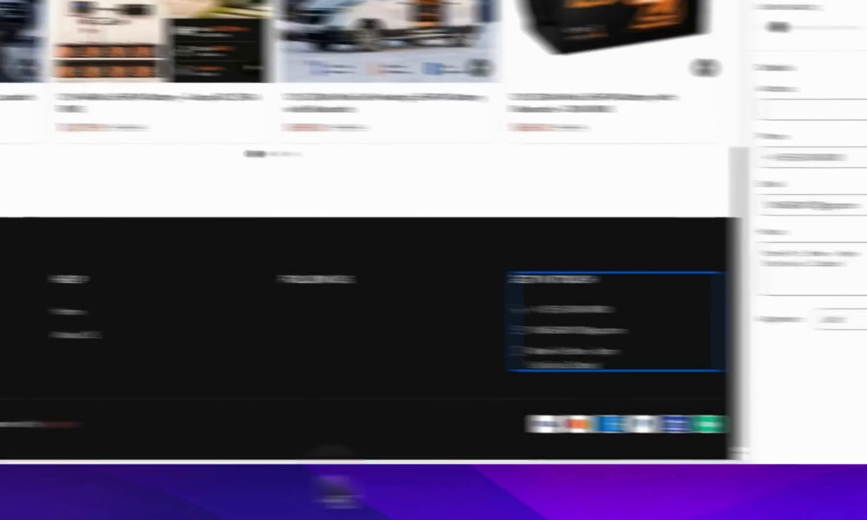
pyautogui.moveTo(686, 152); pyautogui.dragTo(571, 145)
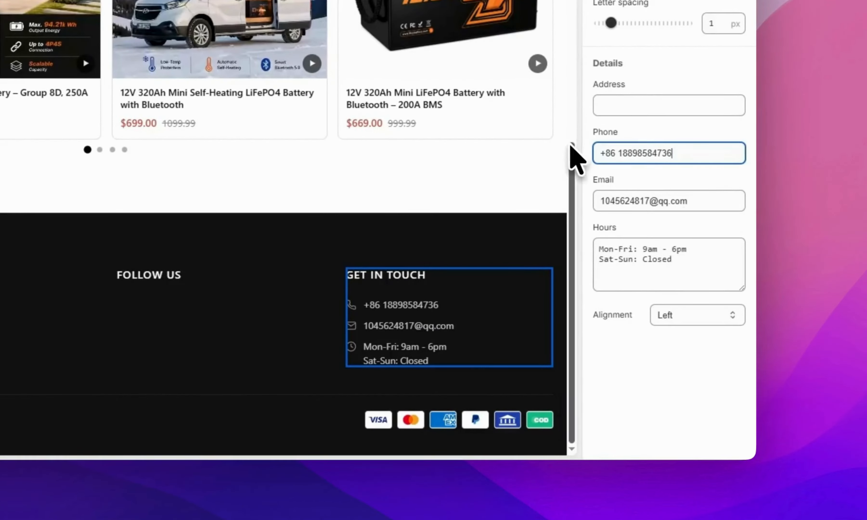
pyautogui.click(754, 193)
pyautogui.click(661, 101)
pyautogui.write('701, Building A, No.4 Plant, Baolong Intelligent Manufacturing Park,No.32 Baotong Road, Baolong Community, Baolong Street, Longgang District, Shenzhen City, Guangdong Province, Chin')
pyautogui.click(472, 292)
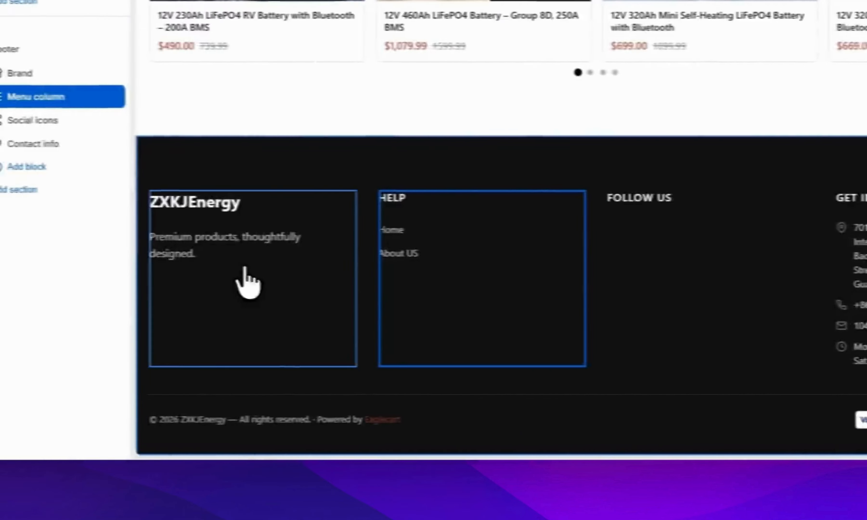
# Paste the company description into the footer Brand tagline
pyautogui.click(244, 273)
pyautogui.click(148, 268)
pyautogui.write('ZXKJ New Energy provides solar panels, energy storage, and EV charging solutions. Part of ZXKJ Group, serving customers in 46+ countries worldwide.')
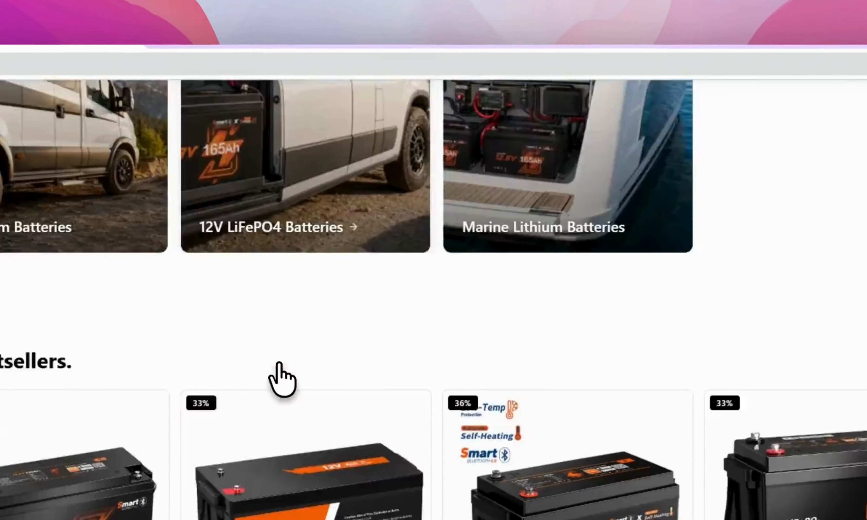
# Scroll through the live zxbatt.com home page to review hero, collections, bestsellers and footer
pyautogui.scroll(10, 280, 382)
pyautogui.scroll(-6, 275, 366)
pyautogui.scroll(4, 276, 366)
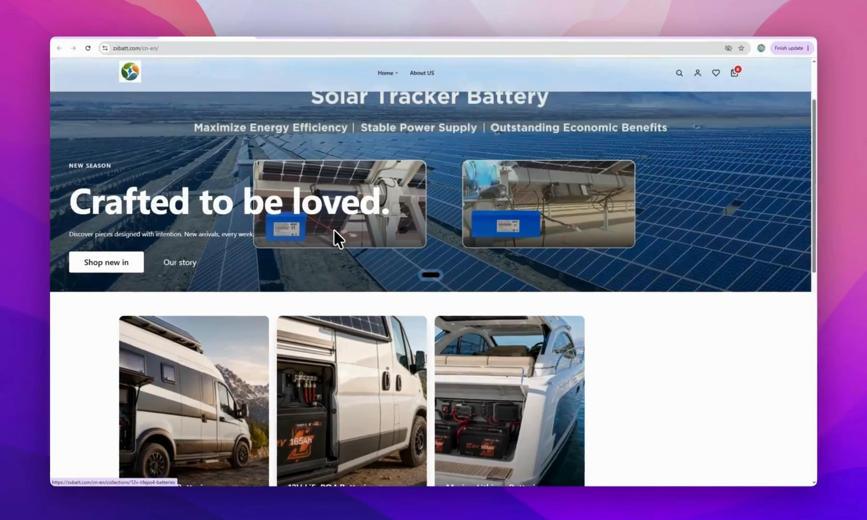
pyautogui.scroll(-5, 275, 366)
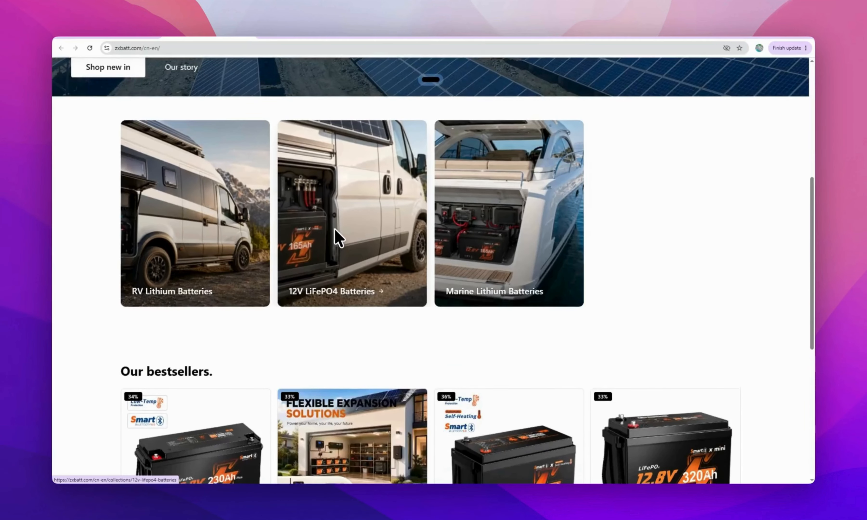
pyautogui.scroll(-6, 335, 229)
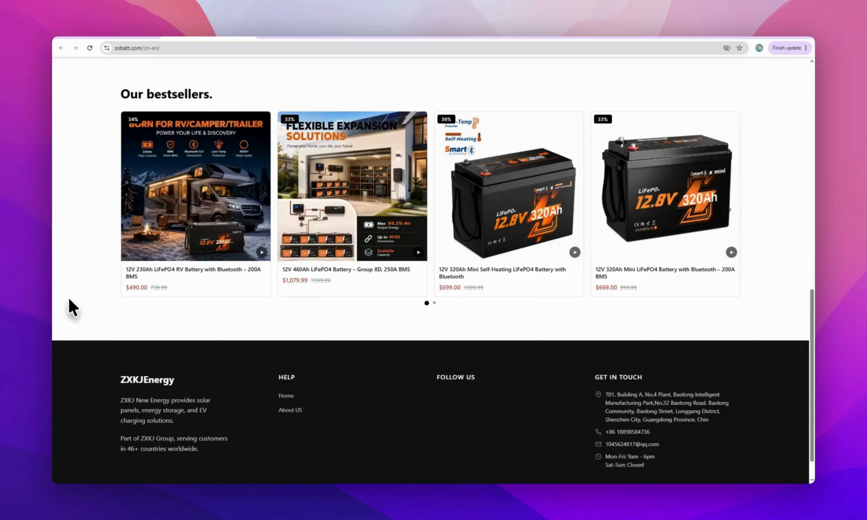
pyautogui.scroll(10, 74, 308)
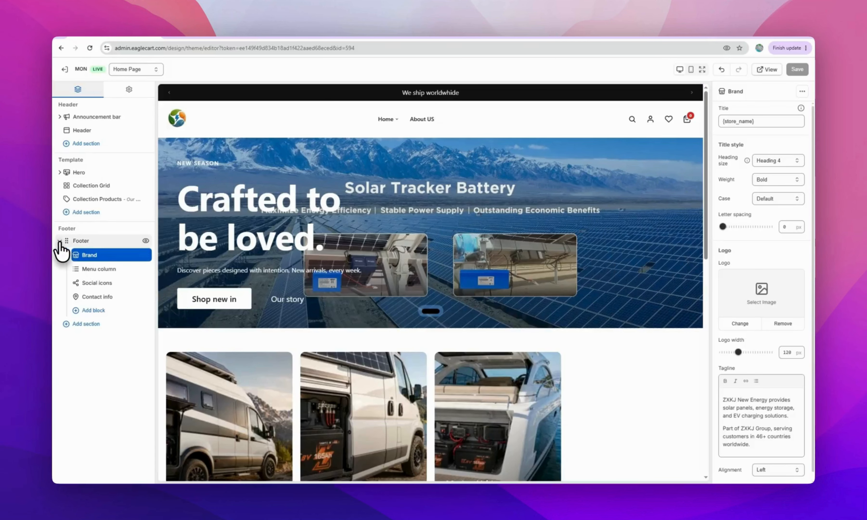
# Collapse the Footer and Hero layers, review the preview, and open the live store
pyautogui.click(59, 242)
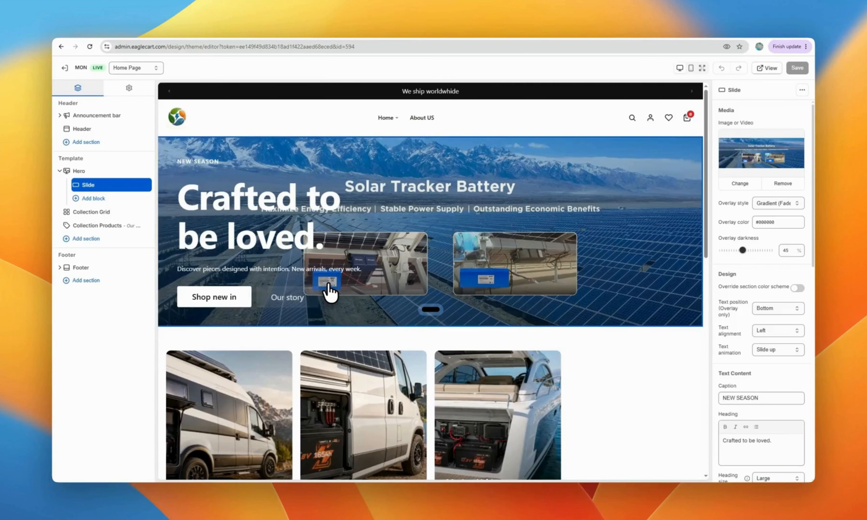
pyautogui.scroll(-12, 295, 313)
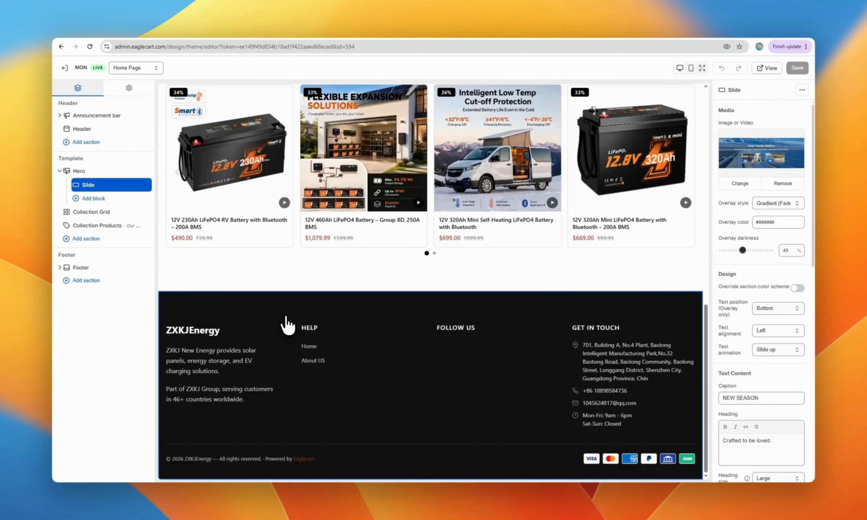
pyautogui.click(60, 170)
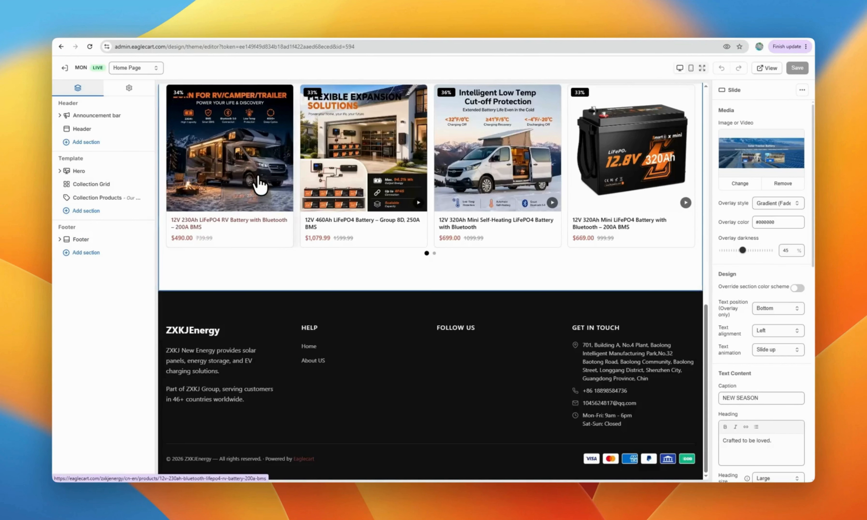
pyautogui.scroll(9, 258, 181)
pyautogui.scroll(5, 260, 184)
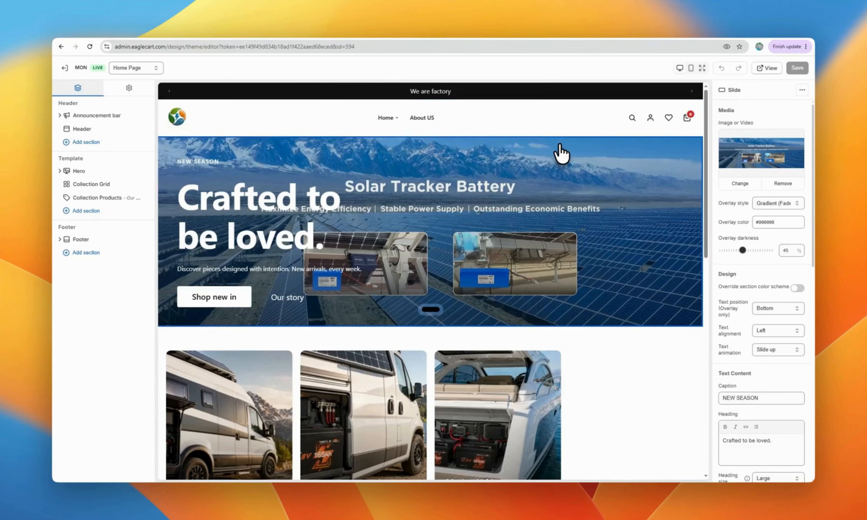
pyautogui.scroll(-12, 484, 219)
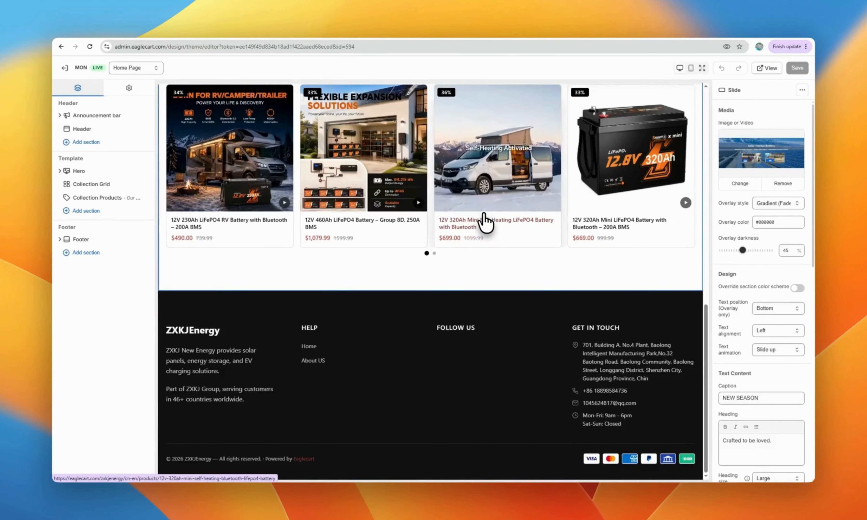
pyautogui.scroll(12, 486, 218)
pyautogui.click(768, 68)
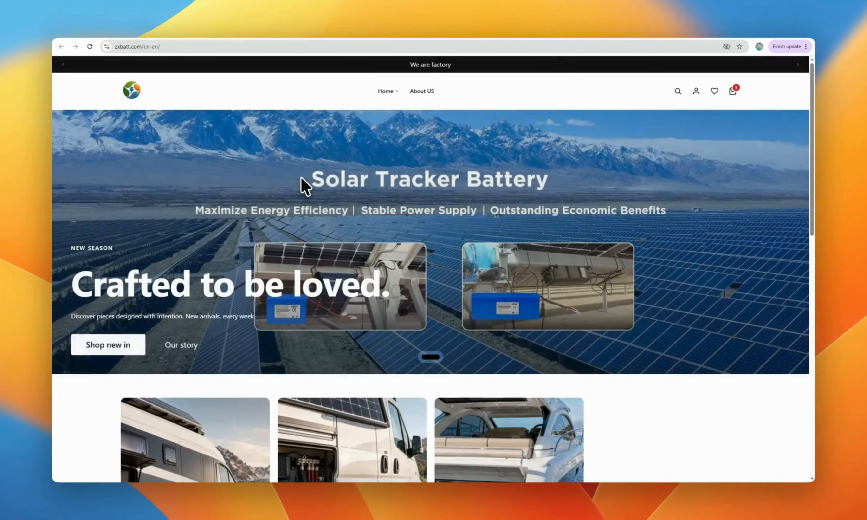
# Open the 12V 320Ah Mini Self-Heating LiFePO4 Battery page and expand its description
pyautogui.scroll(-8, 302, 178)
pyautogui.scroll(-7, 303, 185)
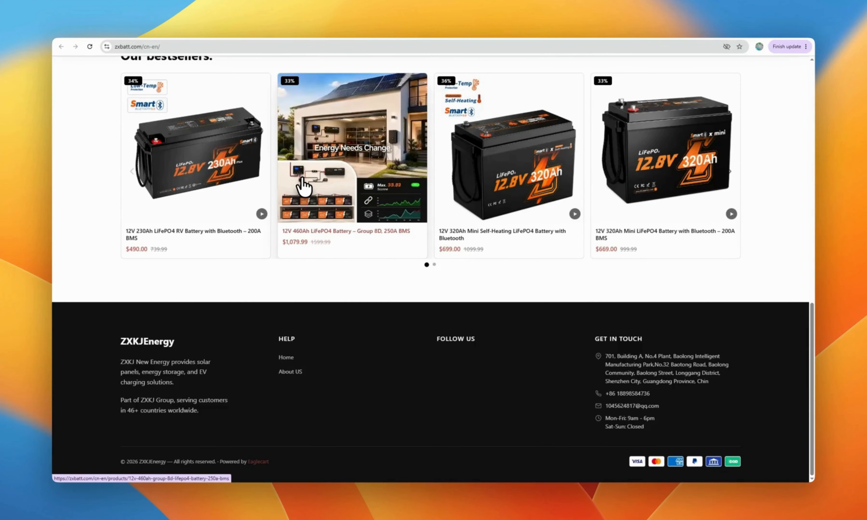
pyautogui.scroll(8, 303, 185)
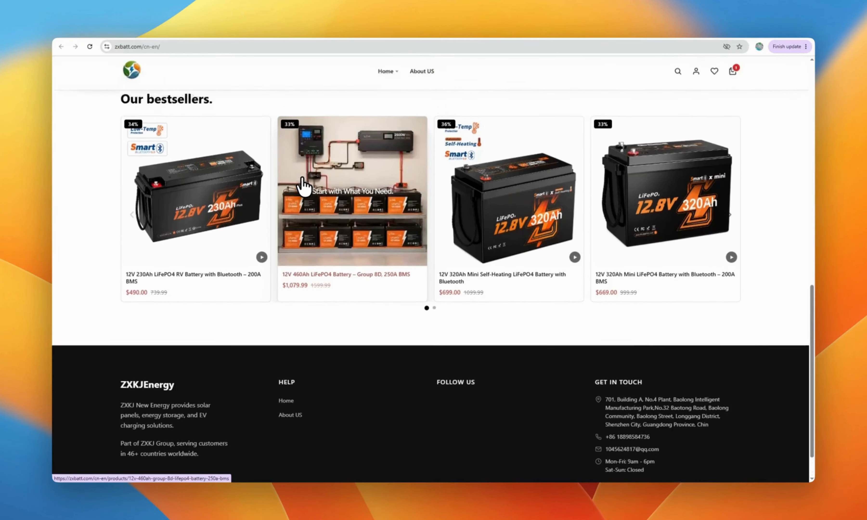
pyautogui.scroll(5, 304, 185)
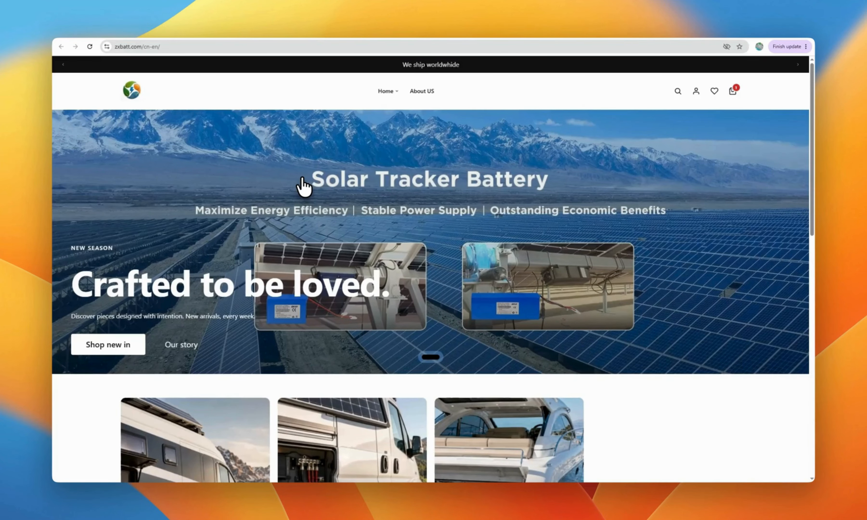
pyautogui.scroll(-7, 303, 185)
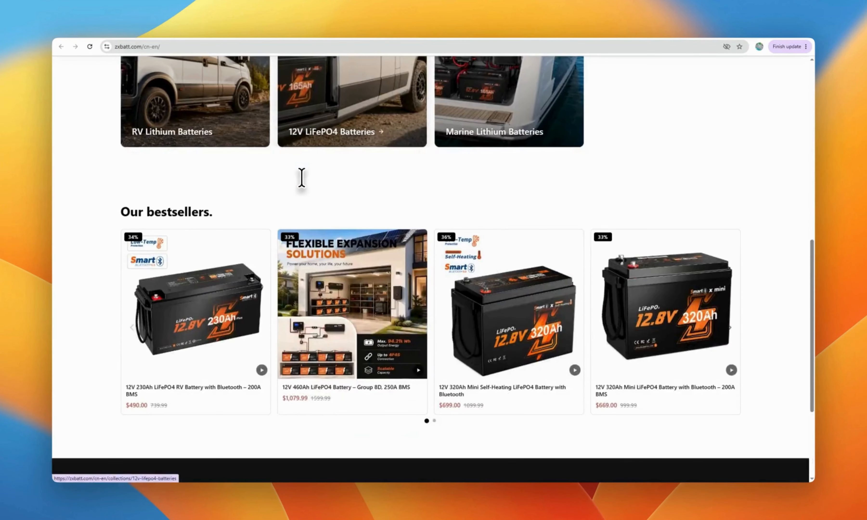
pyautogui.scroll(-3, 302, 177)
pyautogui.click(474, 223)
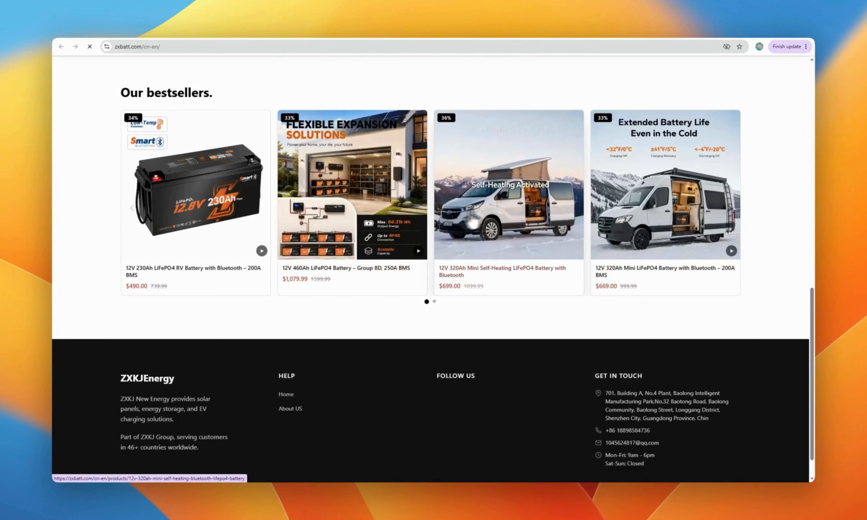
pyautogui.click(639, 317)
# Play the product video, add the battery to the cart, and proceed to checkout
pyautogui.scroll(-3, 545, 250)
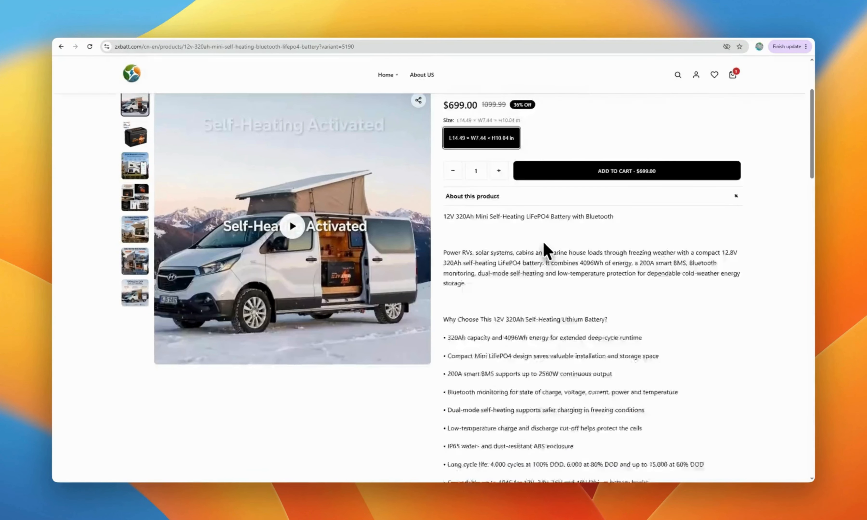
pyautogui.scroll(-15, 544, 244)
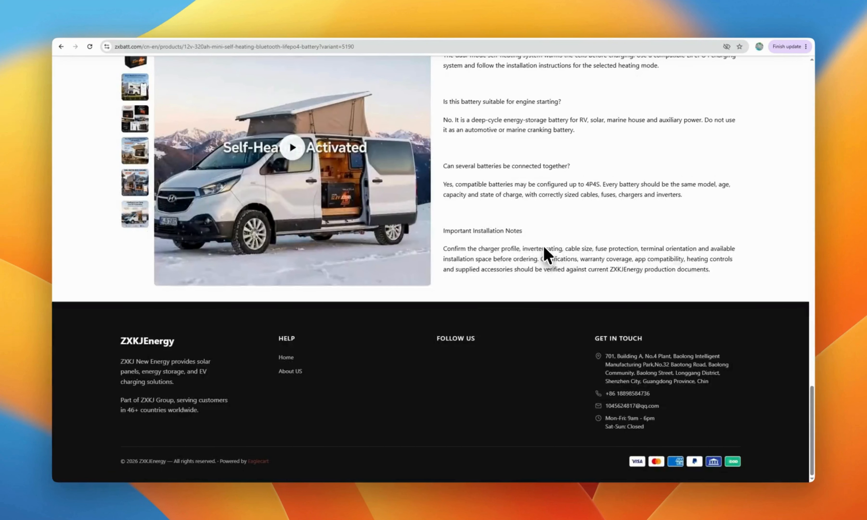
pyautogui.scroll(8, 541, 244)
pyautogui.click(301, 228)
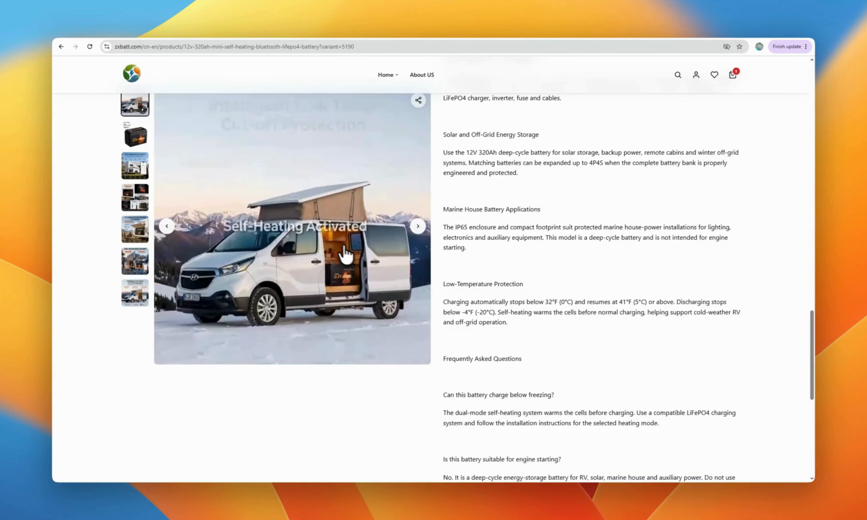
pyautogui.scroll(10, 449, 174)
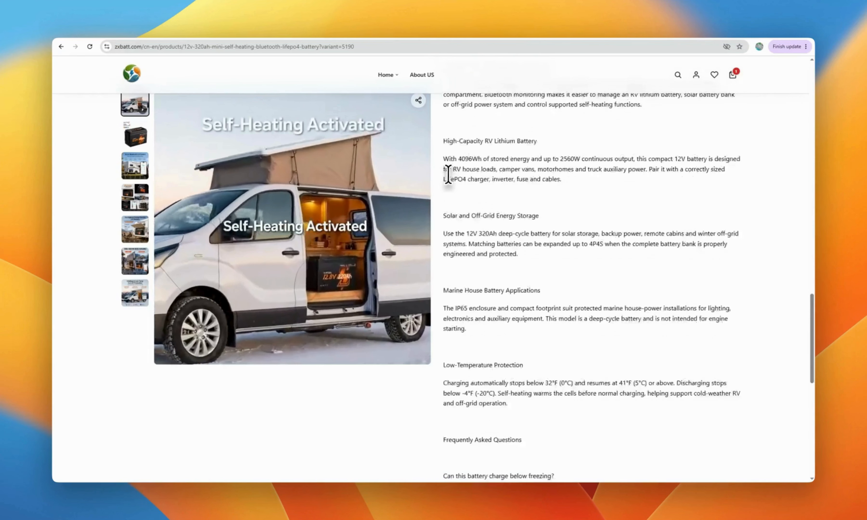
pyautogui.scroll(10, 544, 168)
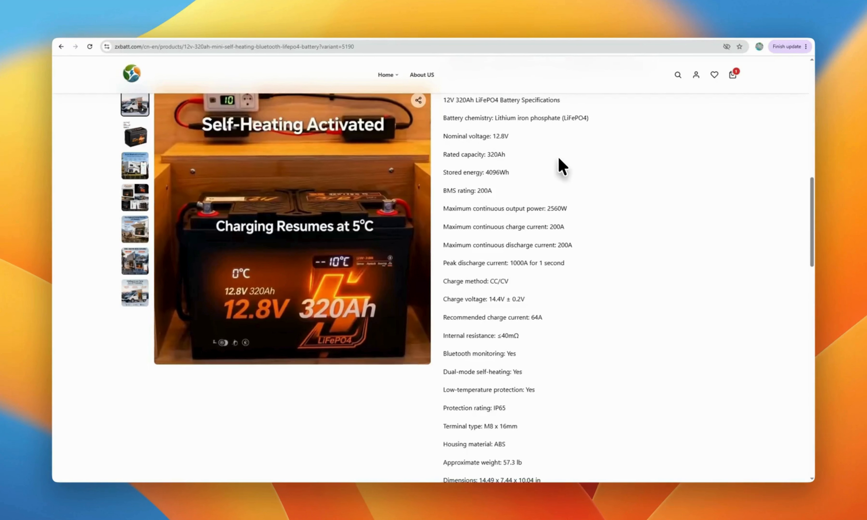
pyautogui.click(632, 150)
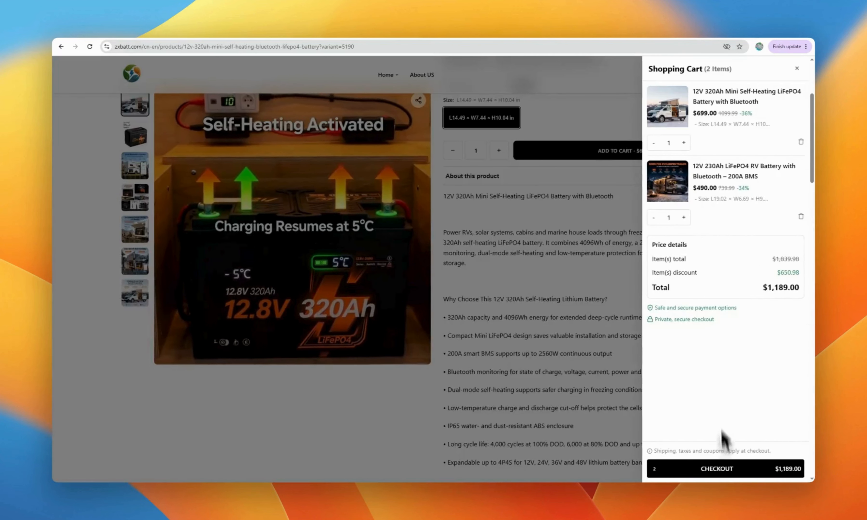
pyautogui.click(729, 470)
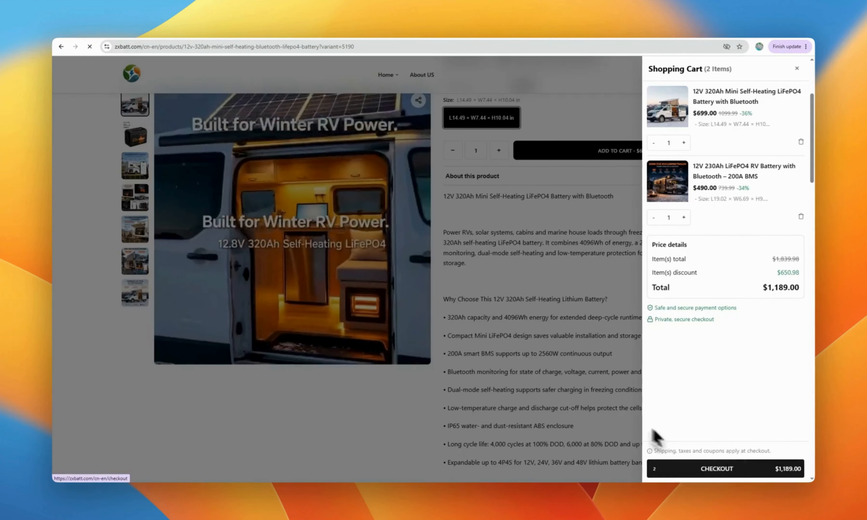
# Scroll through the checkout form for the 2-item order
pyautogui.scroll(-2, 582, 394)
pyautogui.scroll(-2, 582, 395)
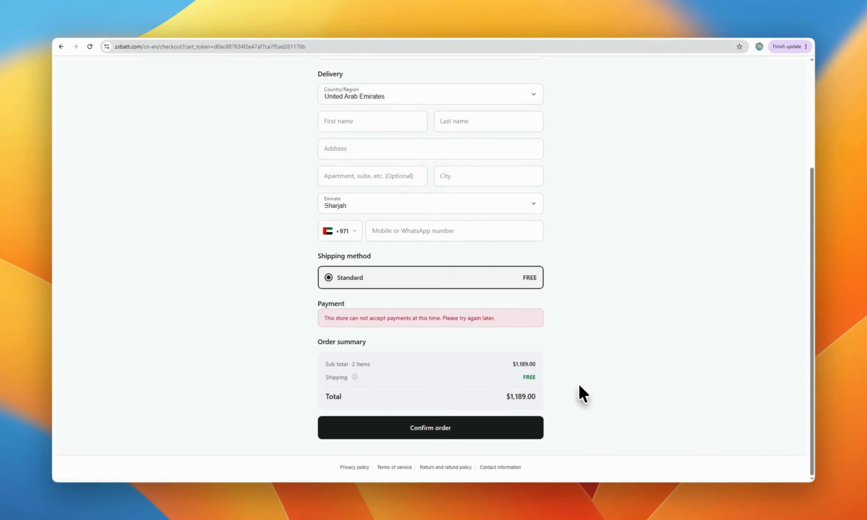
pyautogui.scroll(5, 581, 392)
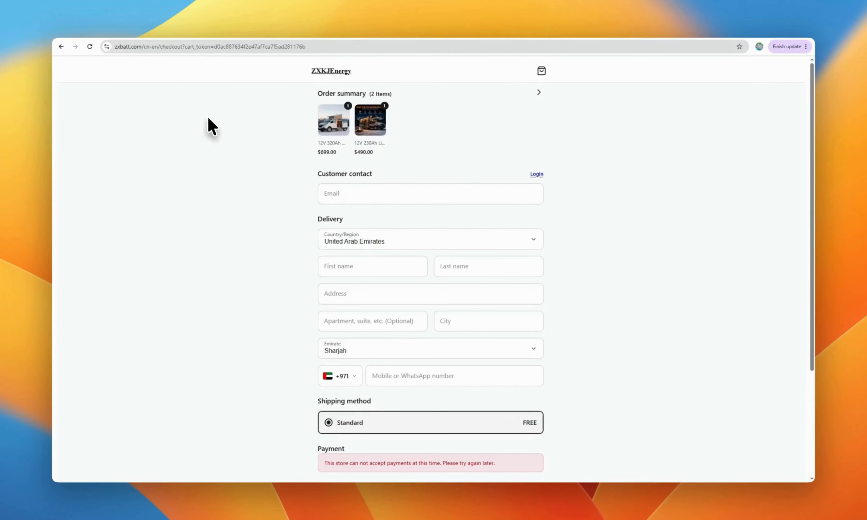
# Go back via the product page to the zxbatt.com home page and view the Our bestsellers row
pyautogui.click(60, 46)
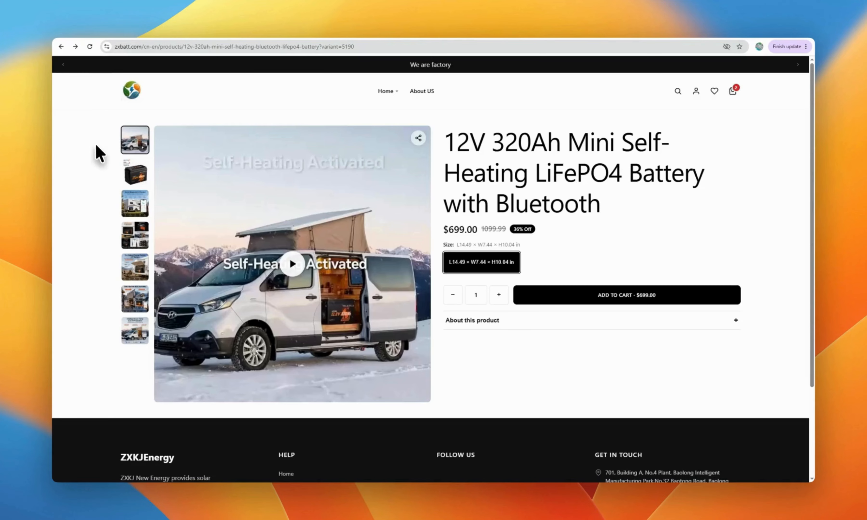
pyautogui.click(62, 47)
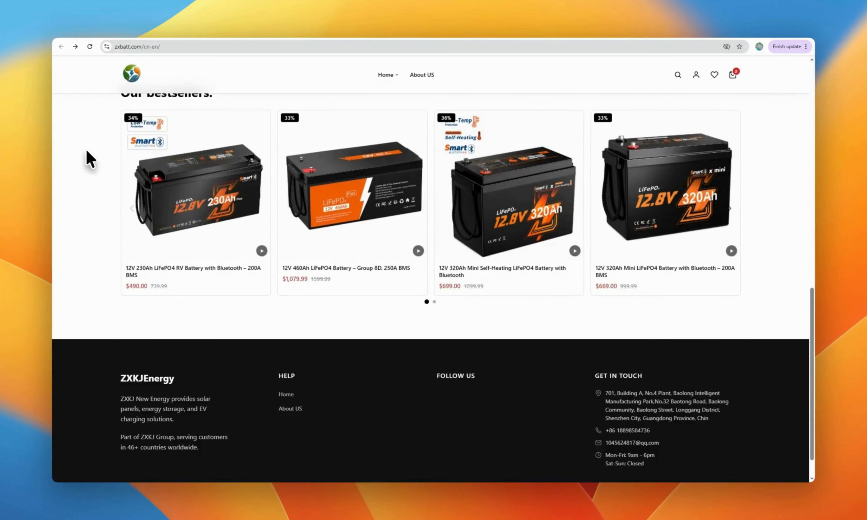
pyautogui.scroll(10, 172, 179)
pyautogui.scroll(4, 175, 186)
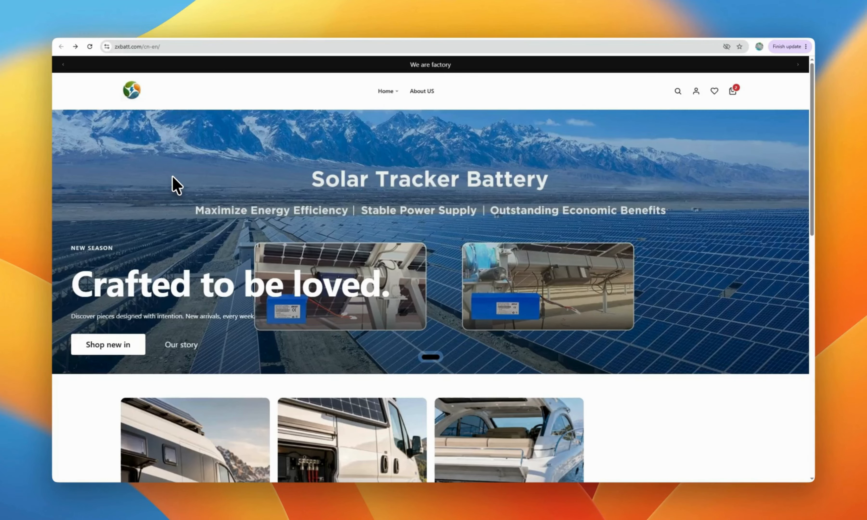
pyautogui.scroll(-10, 173, 177)
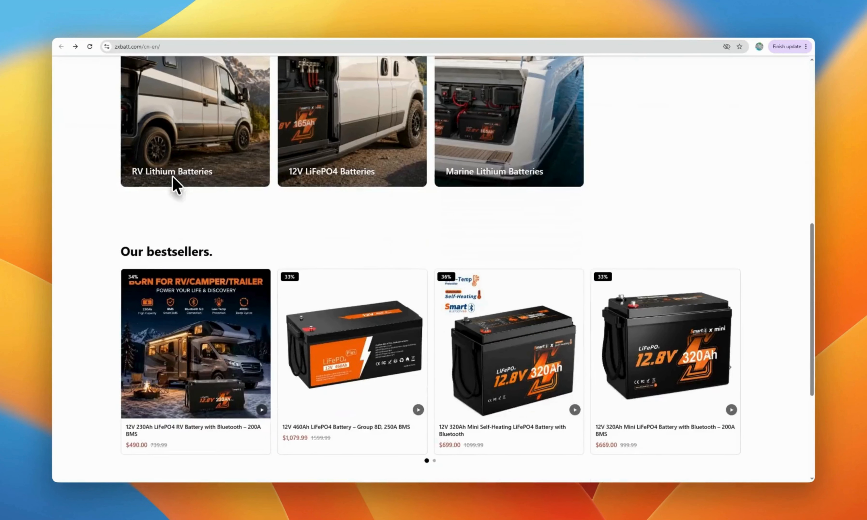
pyautogui.scroll(-3, 172, 176)
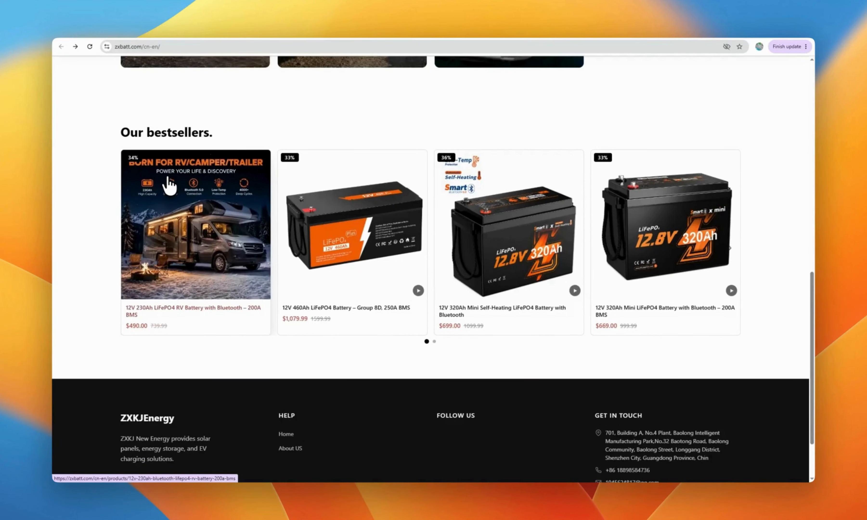